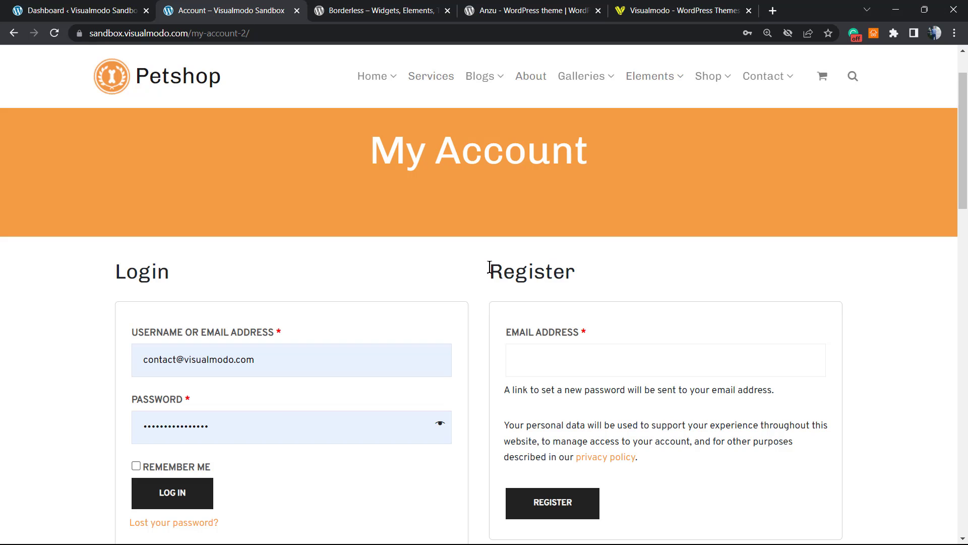
Examine the Register form beside the Login form on the shop's My Account page
{"action": "left_click_drag", "start_coordinate": [489, 267], "coordinate": [591, 274]}
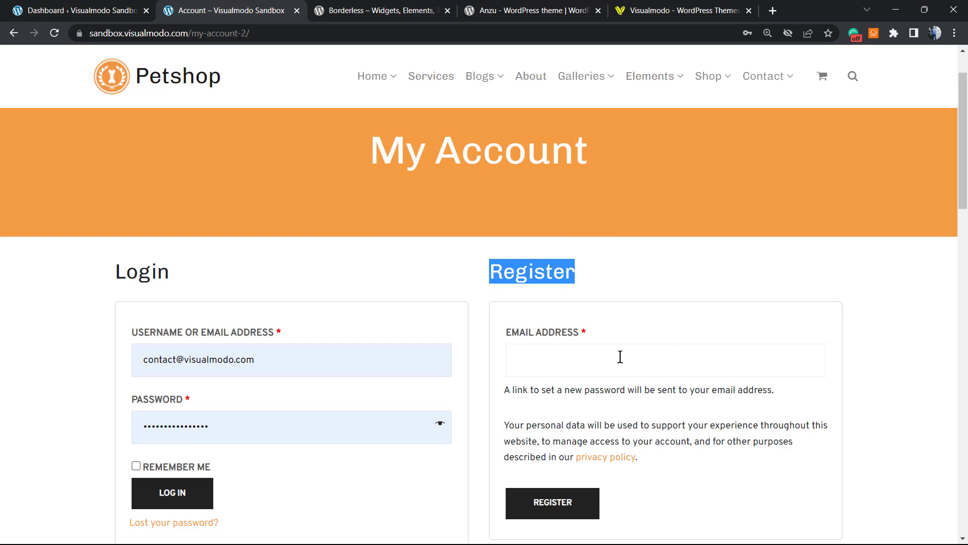
{"action": "scroll", "coordinate": [598, 341], "scroll_direction": "up", "scroll_amount": 2}
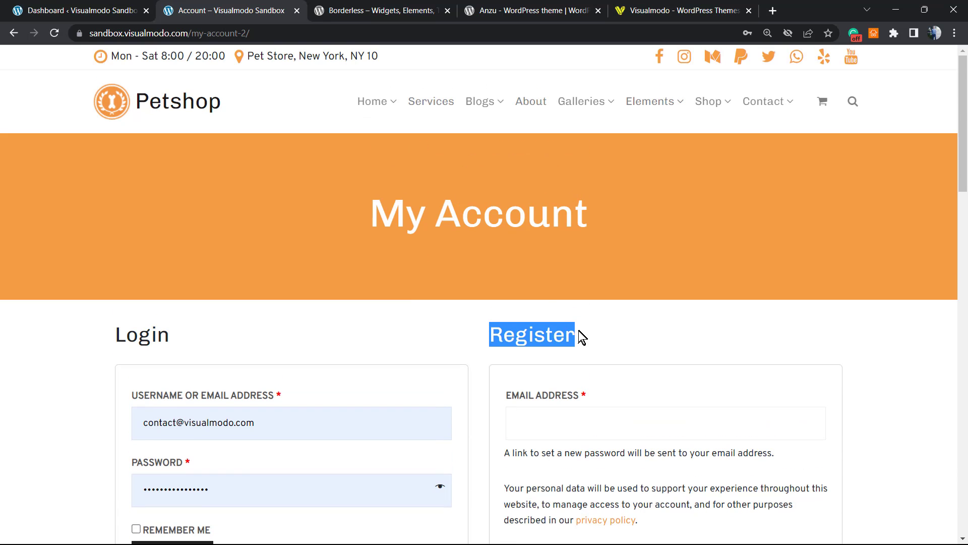
{"action": "scroll", "coordinate": [573, 192], "scroll_direction": "down", "scroll_amount": 2}
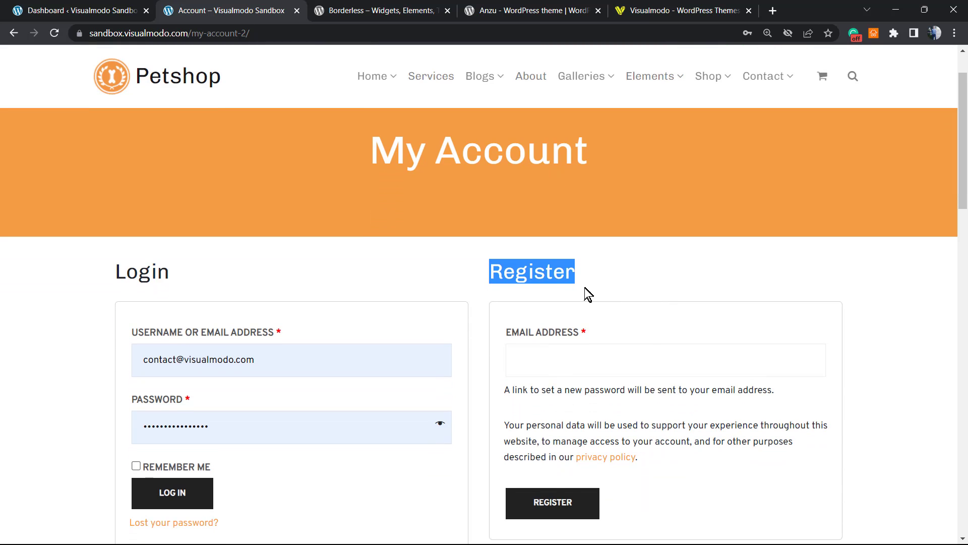
{"action": "scroll", "coordinate": [583, 294], "scroll_direction": "down", "scroll_amount": 3}
{"action": "scroll", "coordinate": [391, 344], "scroll_direction": "up", "scroll_amount": 3}
{"action": "scroll", "coordinate": [745, 334], "scroll_direction": "down", "scroll_amount": 5}
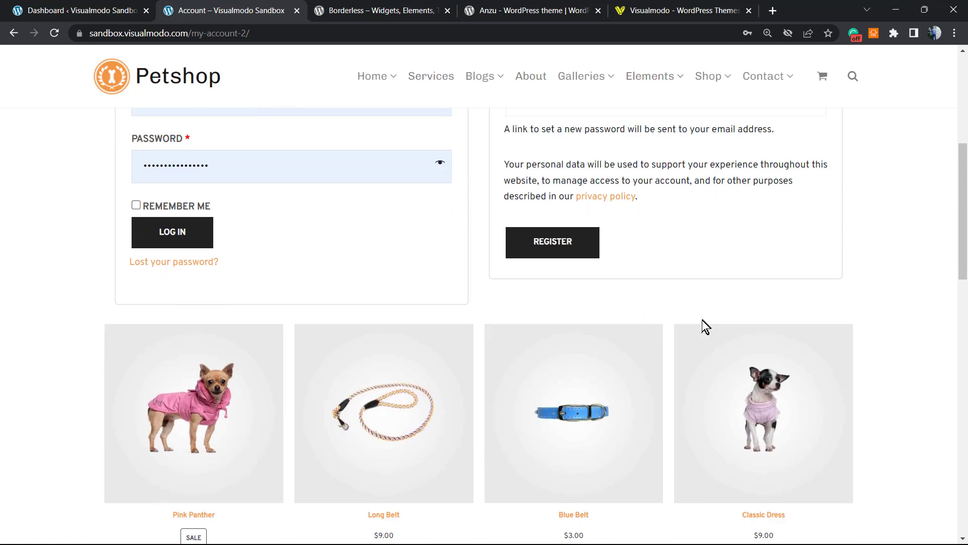
{"action": "scroll", "coordinate": [702, 320], "scroll_direction": "down", "scroll_amount": 1}
{"action": "scroll", "coordinate": [700, 321], "scroll_direction": "up", "scroll_amount": 7}
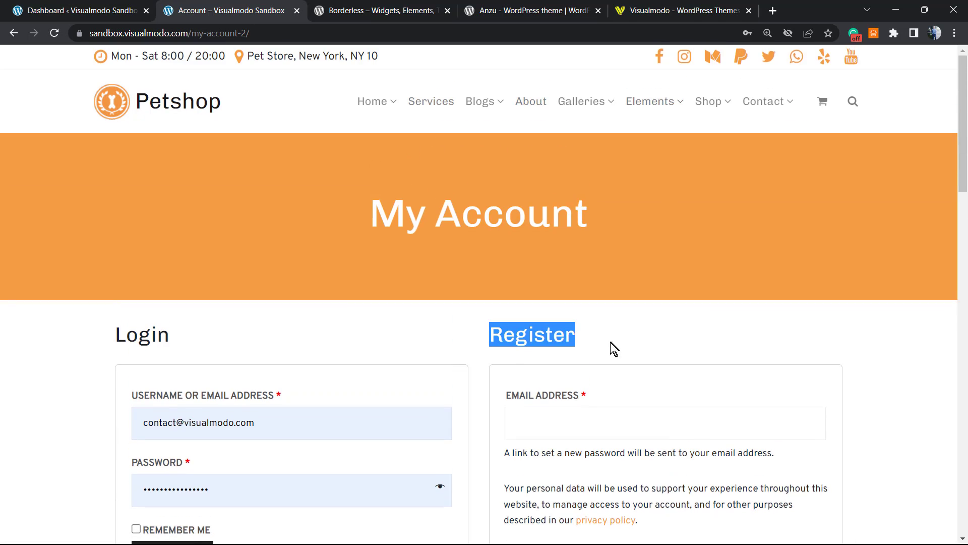
{"action": "scroll", "coordinate": [555, 343], "scroll_direction": "down", "scroll_amount": 3}
{"action": "left_click_drag", "start_coordinate": [497, 209], "coordinate": [679, 345]}
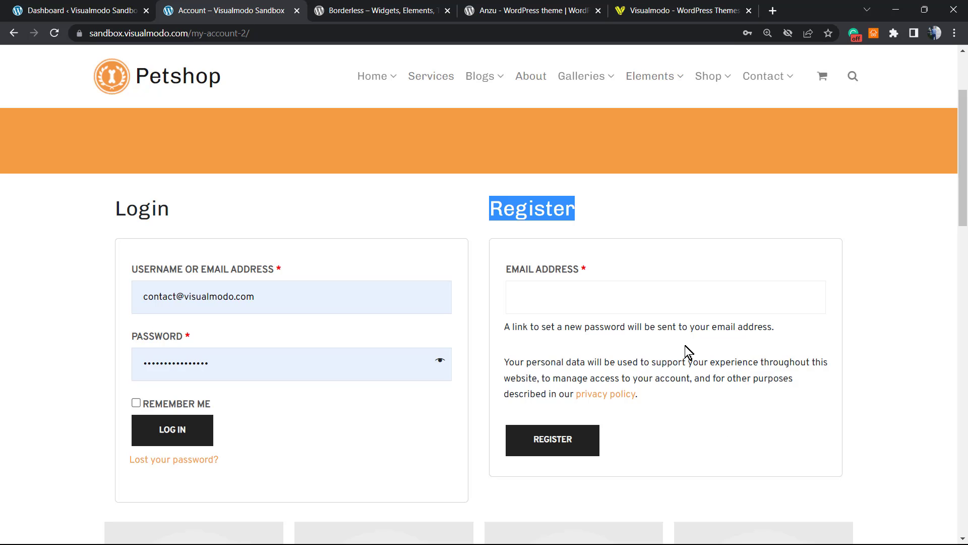
{"action": "scroll", "coordinate": [683, 332], "scroll_direction": "up", "scroll_amount": 3}
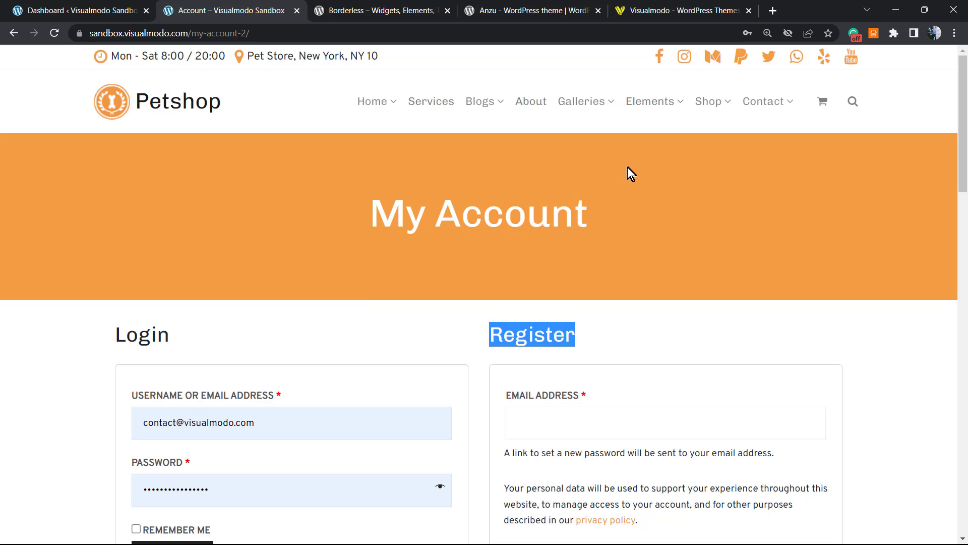
{"action": "scroll", "coordinate": [496, 204], "scroll_direction": "down", "scroll_amount": 1}
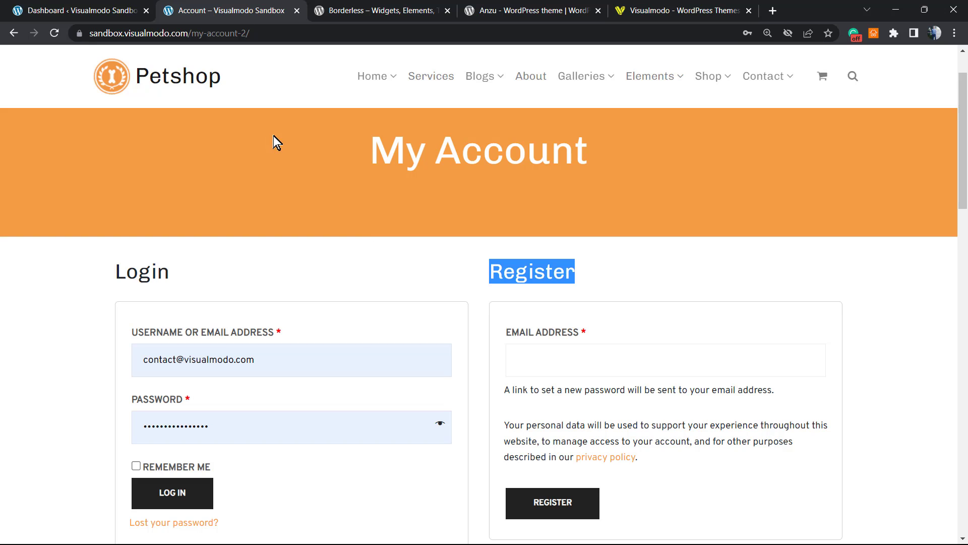
Log in to the shop account with the prefilled credentials and open the site's WordPress admin dashboard
{"action": "left_click", "coordinate": [181, 493]}
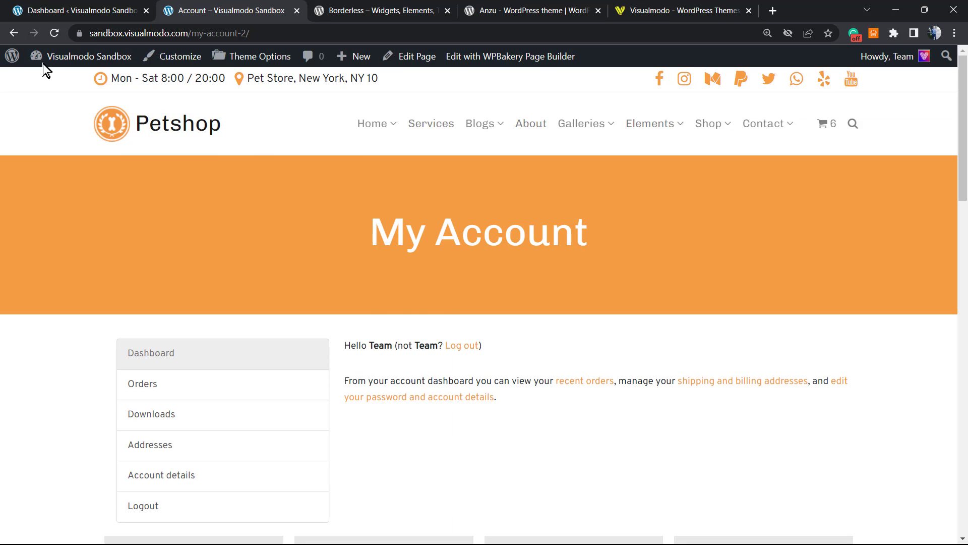
{"action": "mouse_move", "coordinate": [45, 58]}
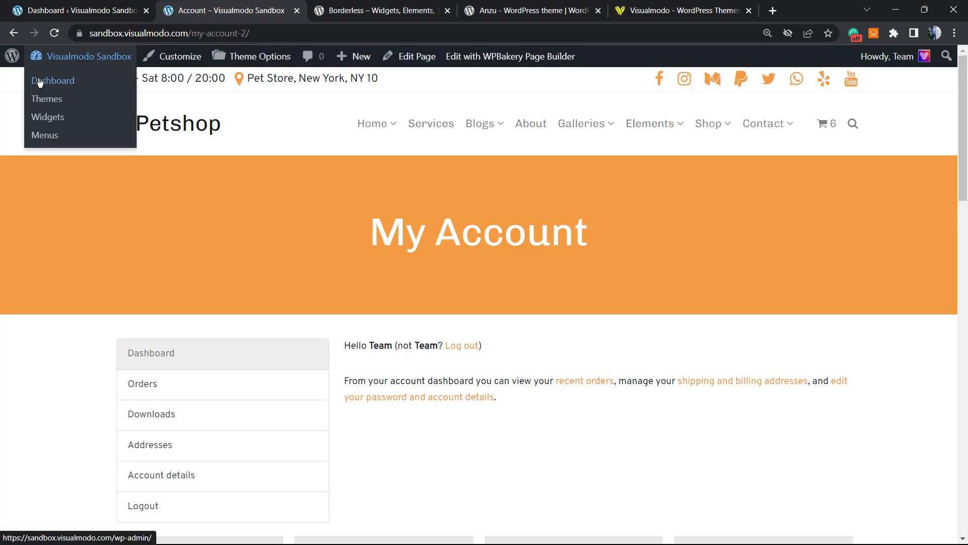
{"action": "left_click", "coordinate": [40, 83]}
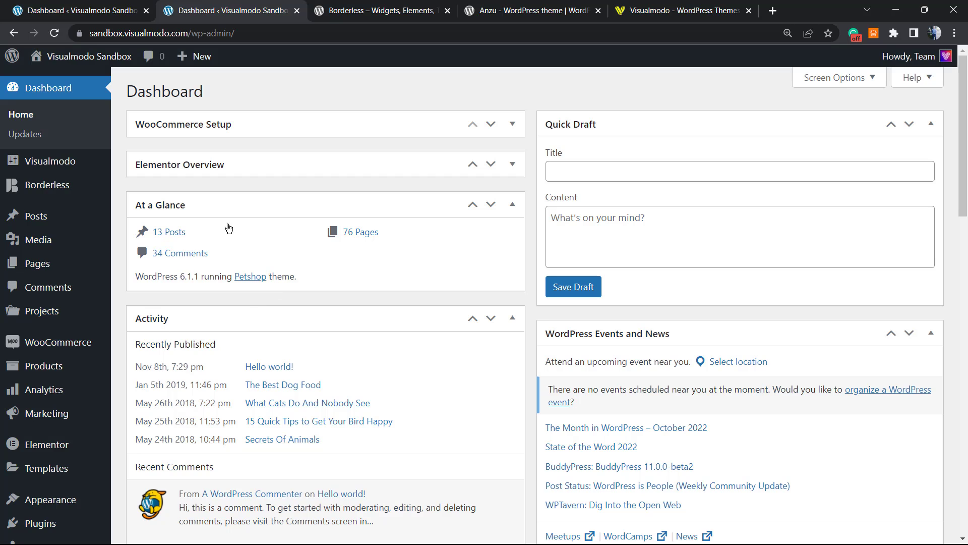
Go to the page for adding new plugins and search for "Simple Registration for WooCommerce"
{"action": "mouse_move", "coordinate": [43, 266]}
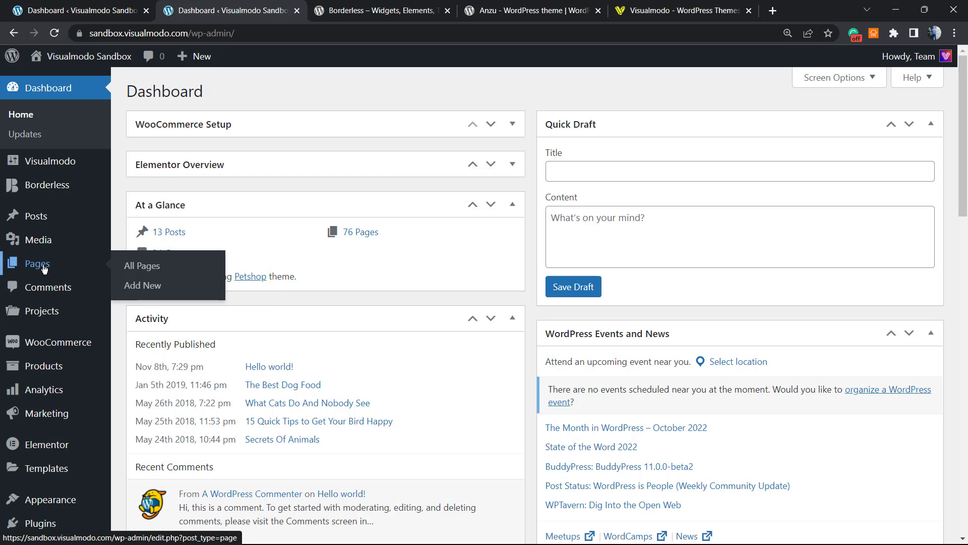
{"action": "scroll", "coordinate": [44, 269], "scroll_direction": "down", "scroll_amount": 3}
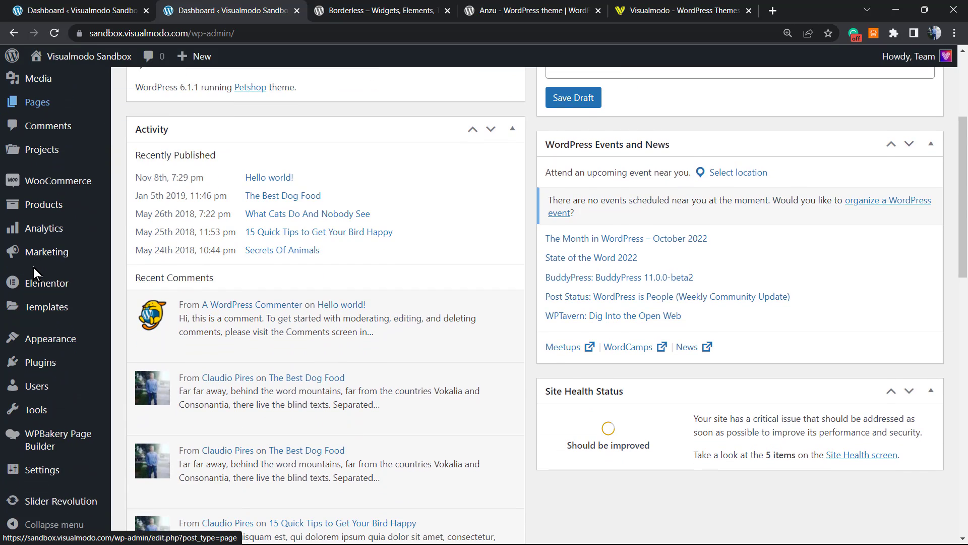
{"action": "mouse_move", "coordinate": [47, 367]}
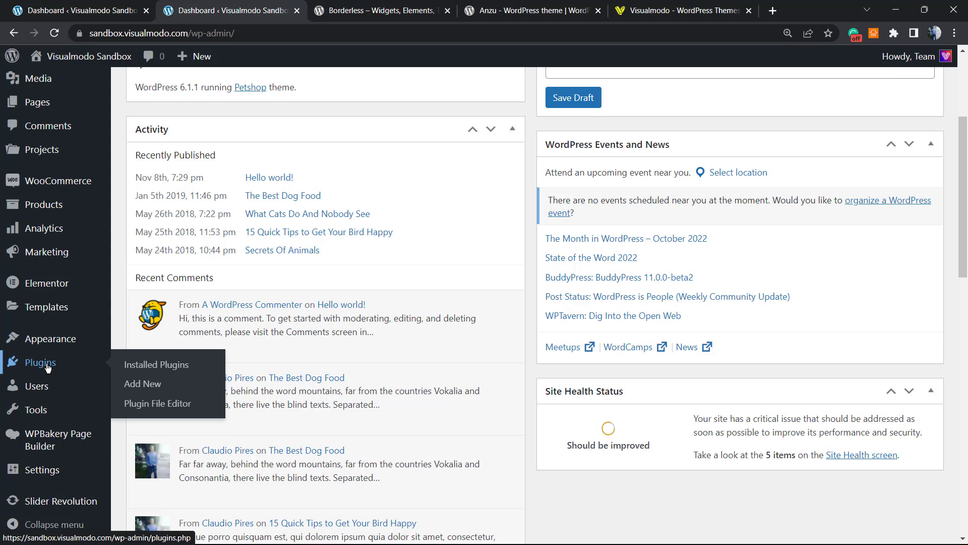
{"action": "left_click", "coordinate": [143, 384]}
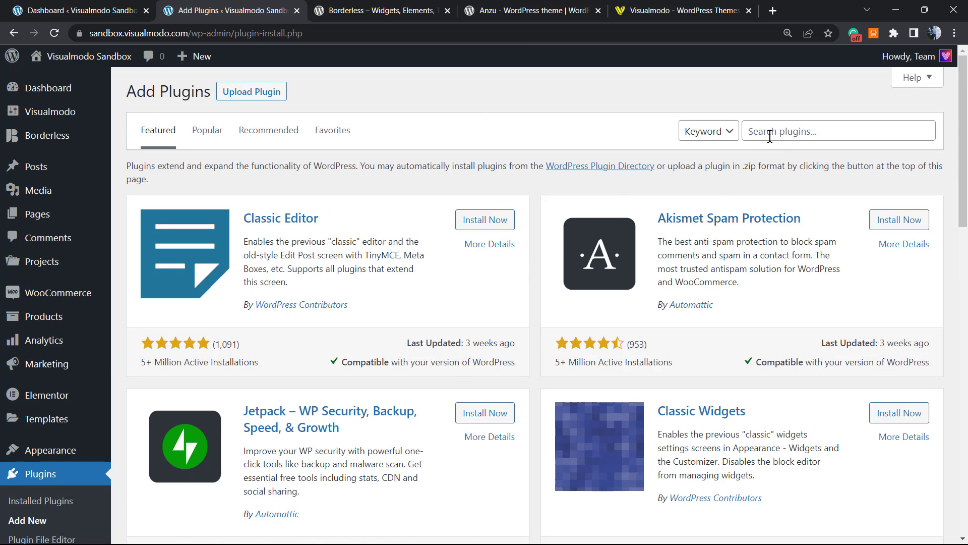
{"action": "left_click", "coordinate": [773, 130]}
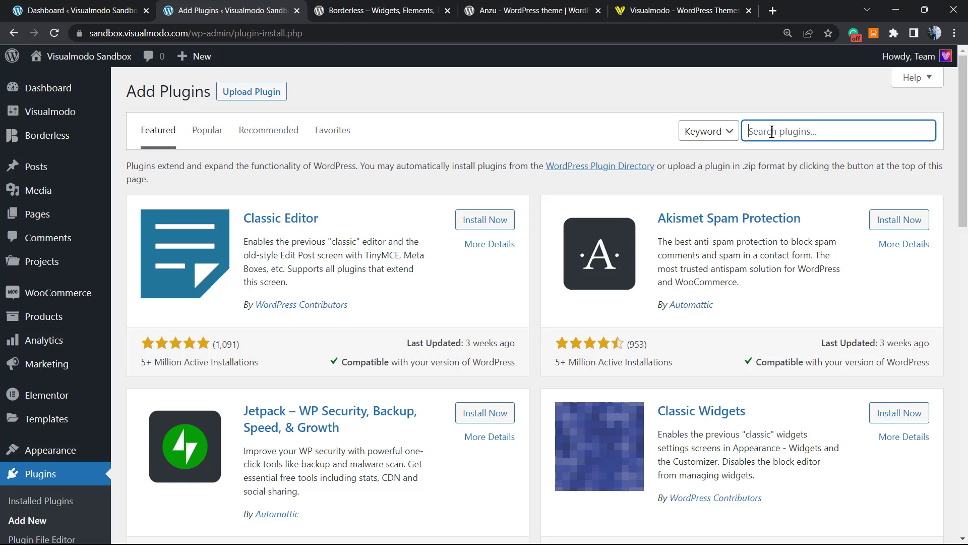
{"action": "type", "text": "Simple Registration for WooCommerce"}
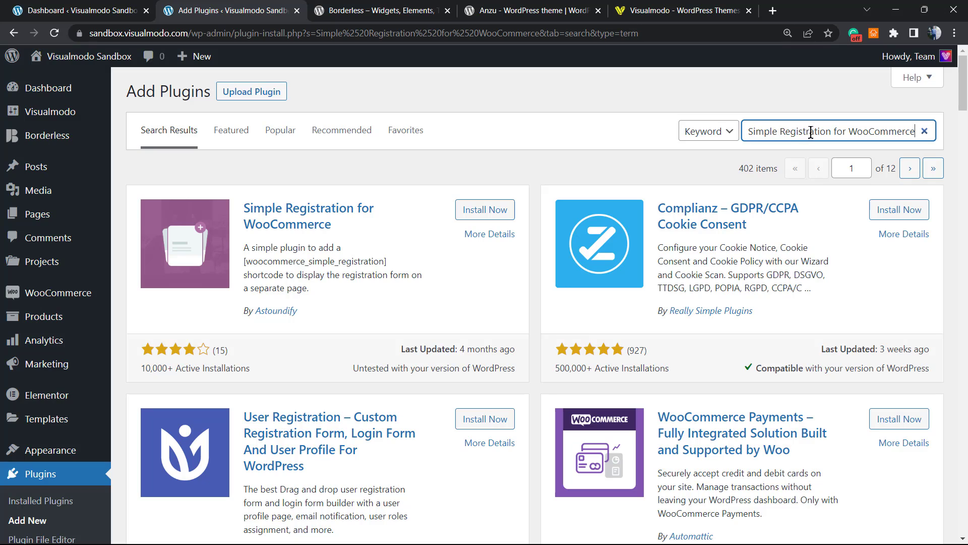
Install and activate the Simple Registration for WooCommerce plugin by Astoundify
{"action": "left_click_drag", "start_coordinate": [346, 226], "coordinate": [273, 204]}
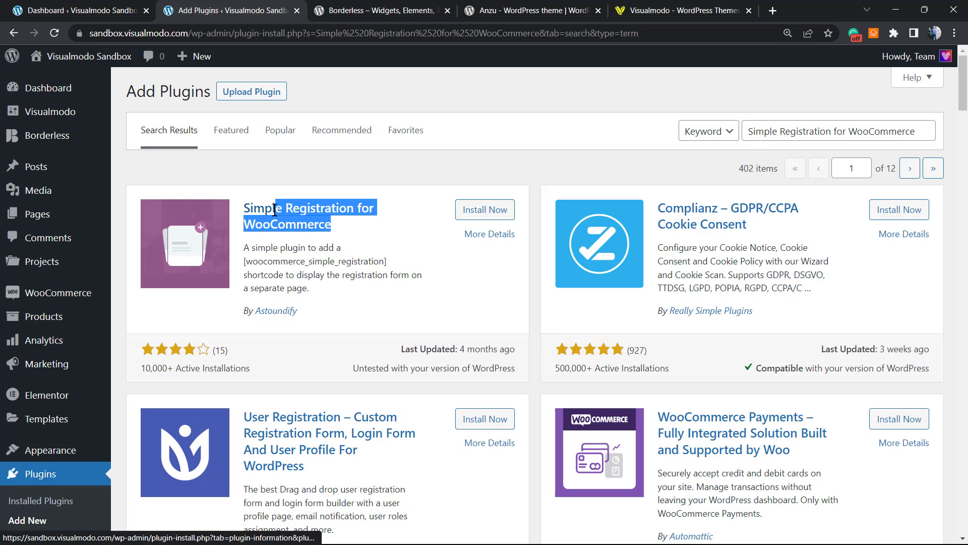
{"action": "left_click", "coordinate": [387, 229]}
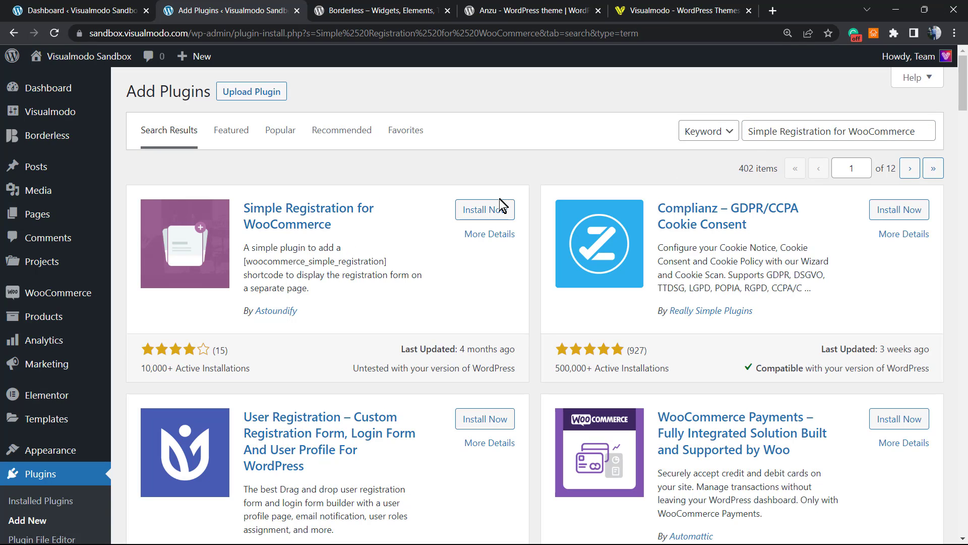
{"action": "left_click", "coordinate": [485, 210]}
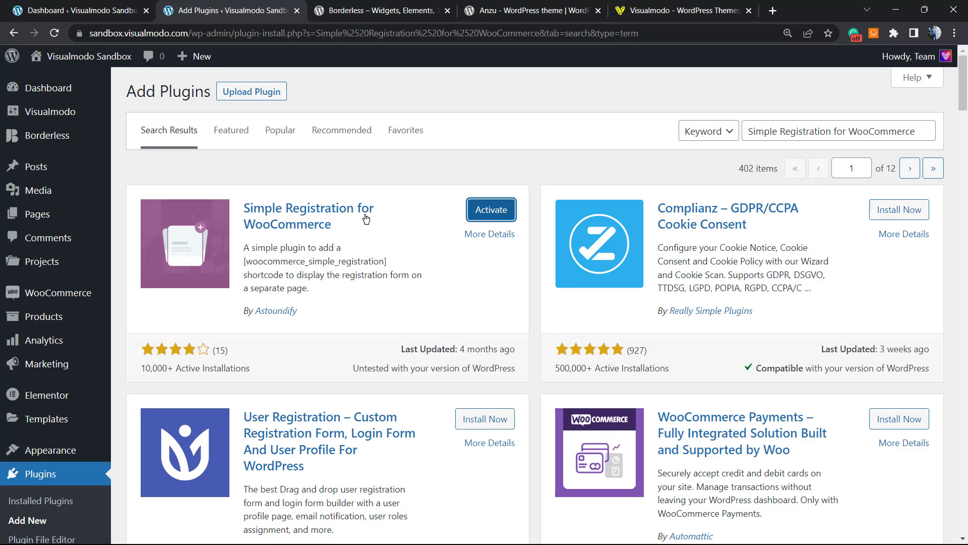
{"action": "left_click", "coordinate": [487, 212]}
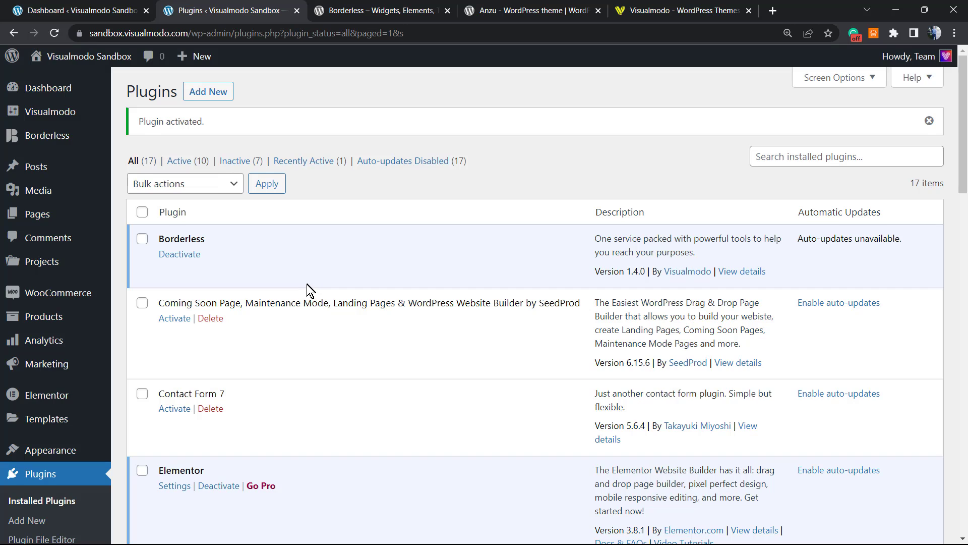
Find Simple Registration for WooCommerce among the installed plugins and copy its [woocommerce_simple_registration] shortcode from the description
{"action": "scroll", "coordinate": [311, 291], "scroll_direction": "down", "scroll_amount": 10}
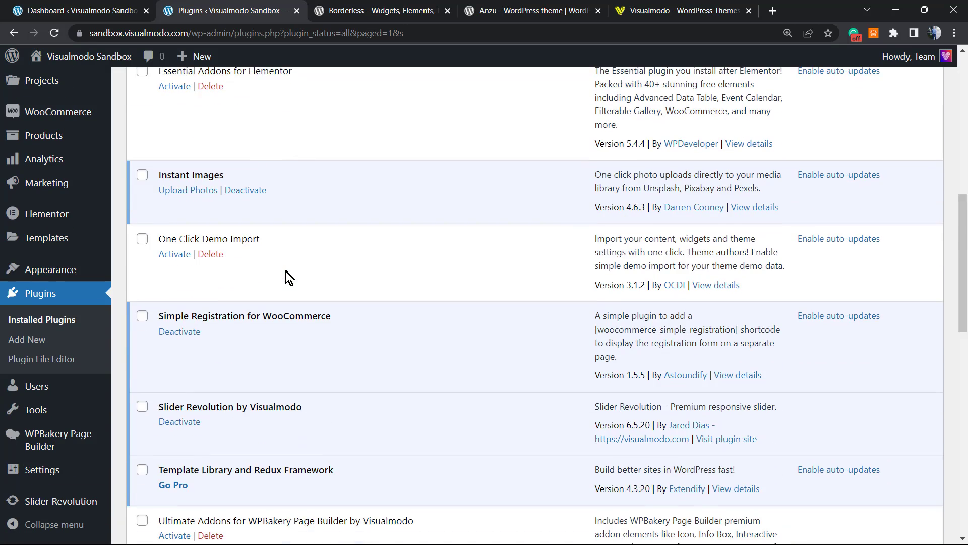
{"action": "scroll", "coordinate": [284, 286], "scroll_direction": "down", "scroll_amount": 1}
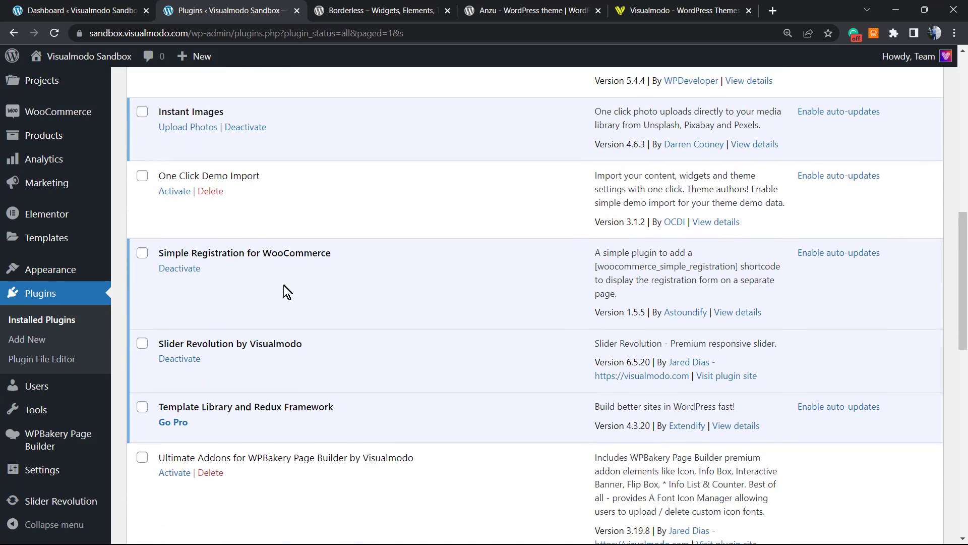
{"action": "scroll", "coordinate": [255, 291], "scroll_direction": "up", "scroll_amount": 1}
{"action": "triple_click", "coordinate": [242, 318]}
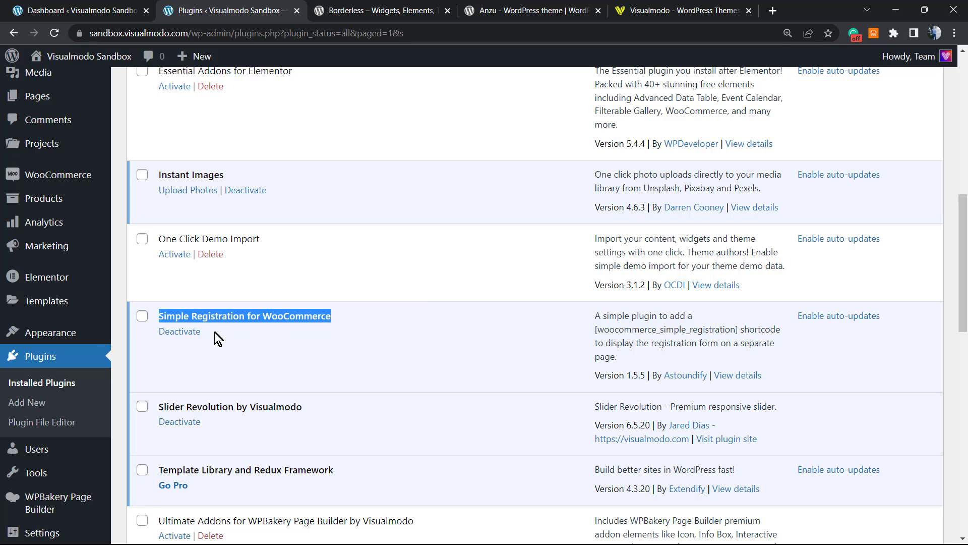
{"action": "mouse_move", "coordinate": [59, 183]}
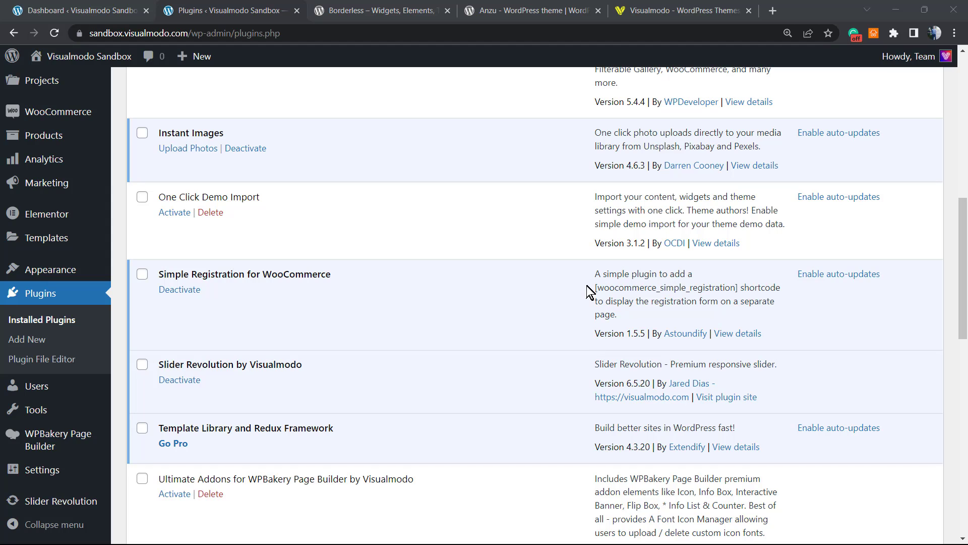
{"action": "left_click_drag", "start_coordinate": [594, 288], "coordinate": [737, 287]}
{"action": "key", "text": "ctrl+c"}
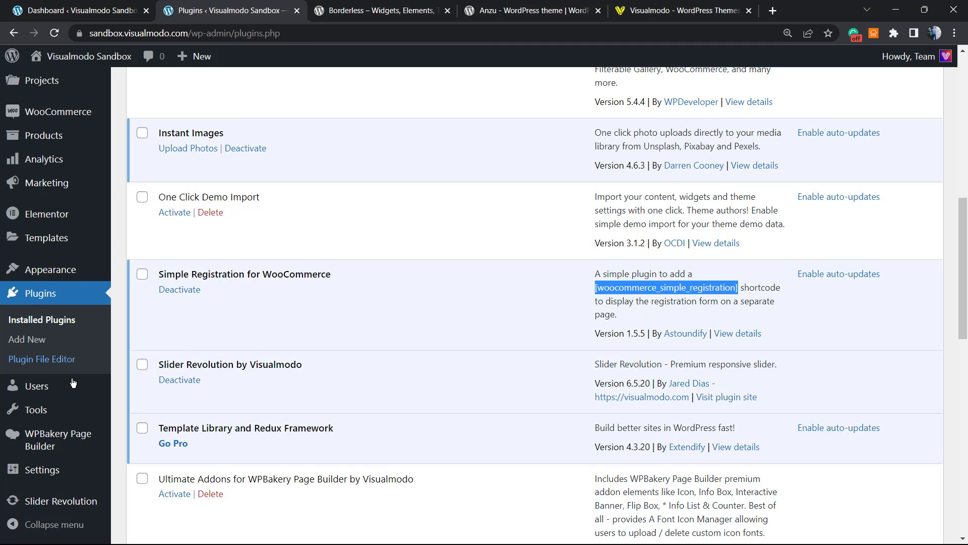
Open the site's widget management and add a Custom HTML block at the end of the Sidebar widget area
{"action": "mouse_move", "coordinate": [68, 275]}
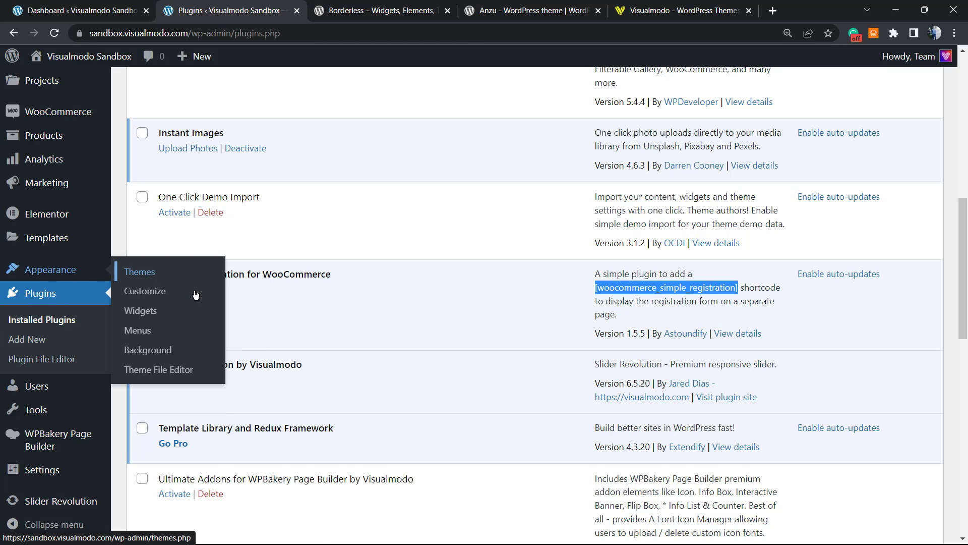
{"action": "left_click", "coordinate": [178, 311]}
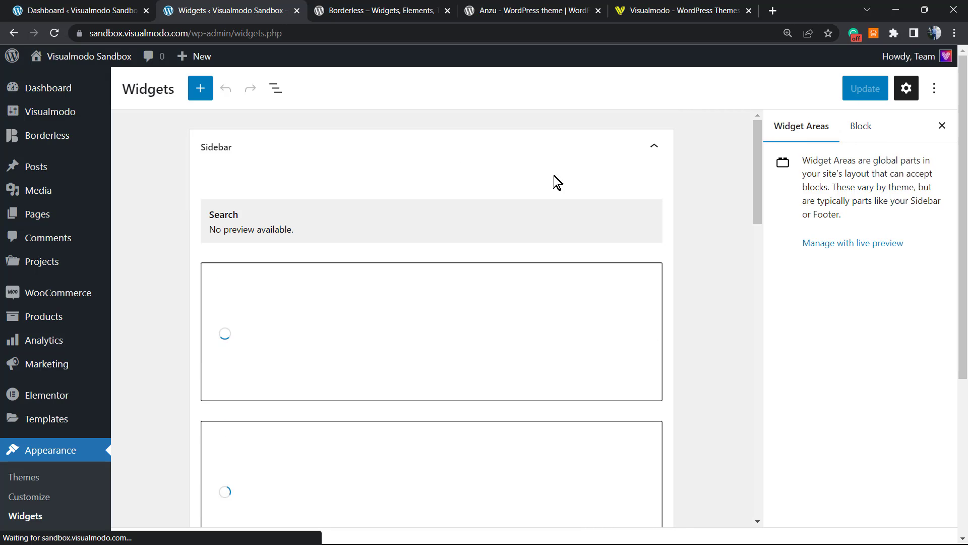
{"action": "scroll", "coordinate": [428, 252], "scroll_direction": "down", "scroll_amount": 6}
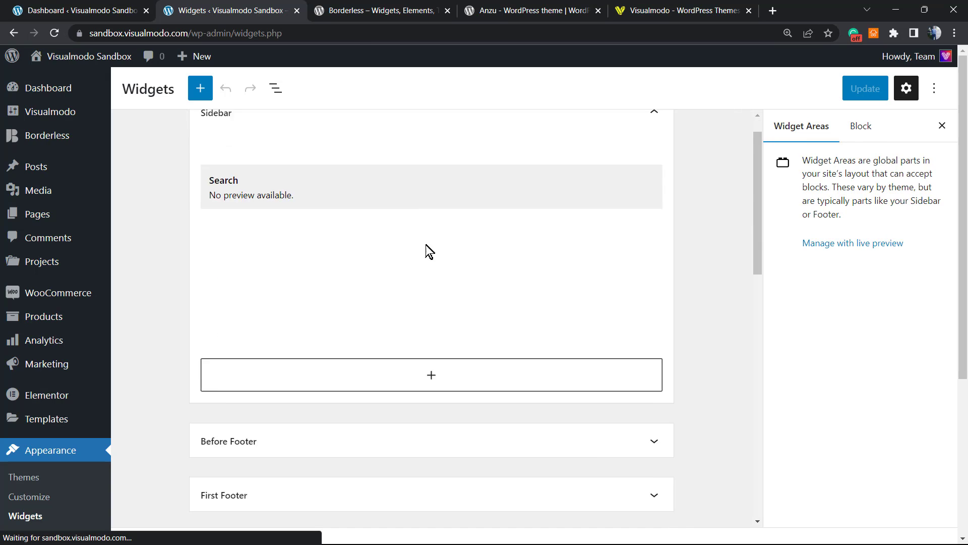
{"action": "scroll", "coordinate": [429, 275], "scroll_direction": "up", "scroll_amount": 3}
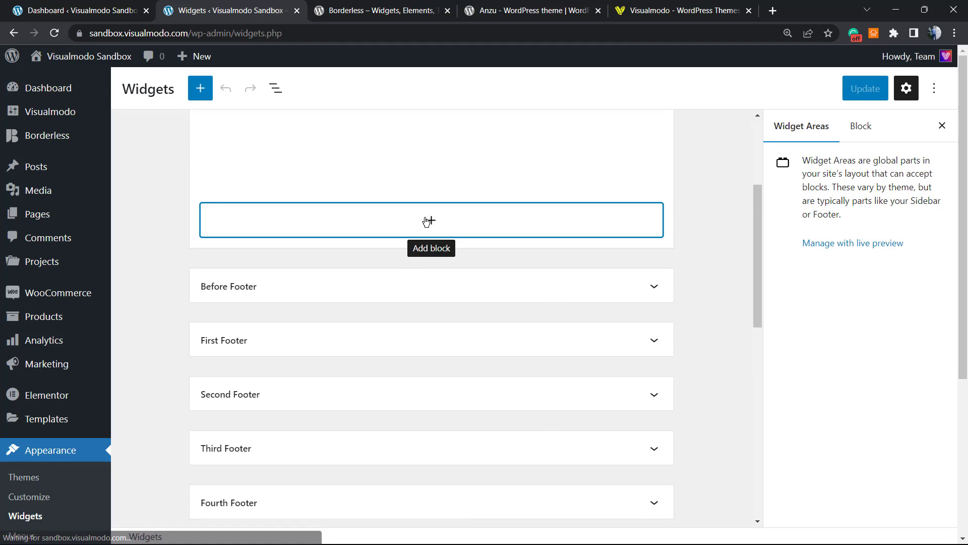
{"action": "left_click", "coordinate": [426, 220]}
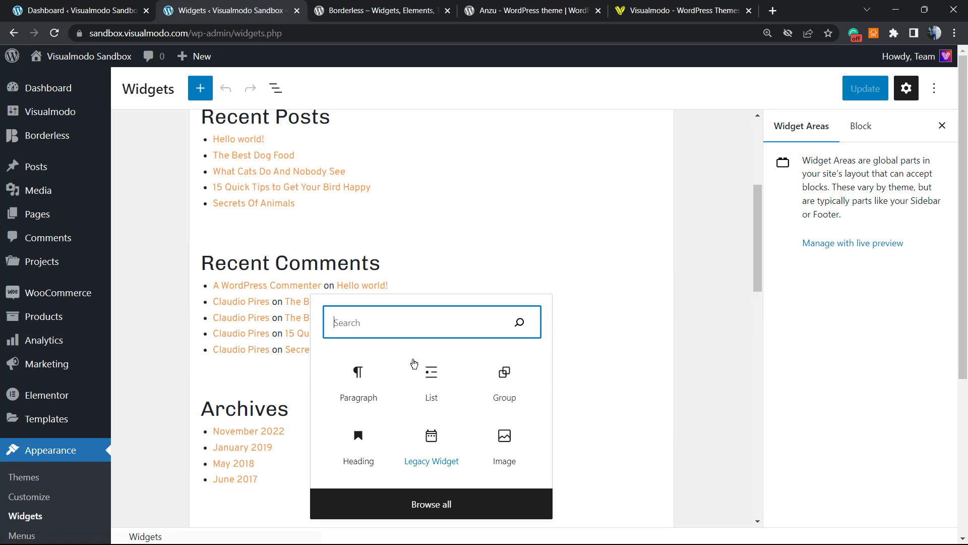
{"action": "type", "text": "ht"}
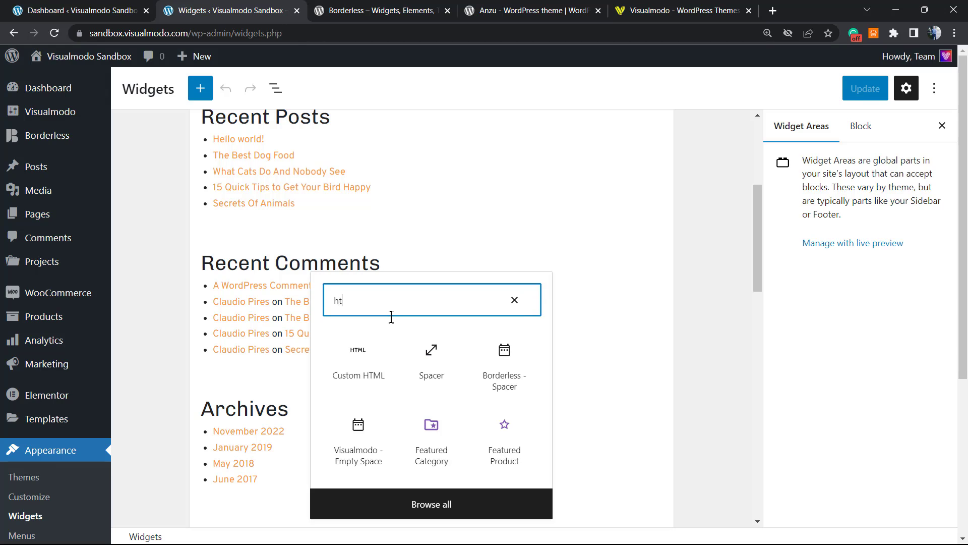
{"action": "left_click", "coordinate": [366, 357]}
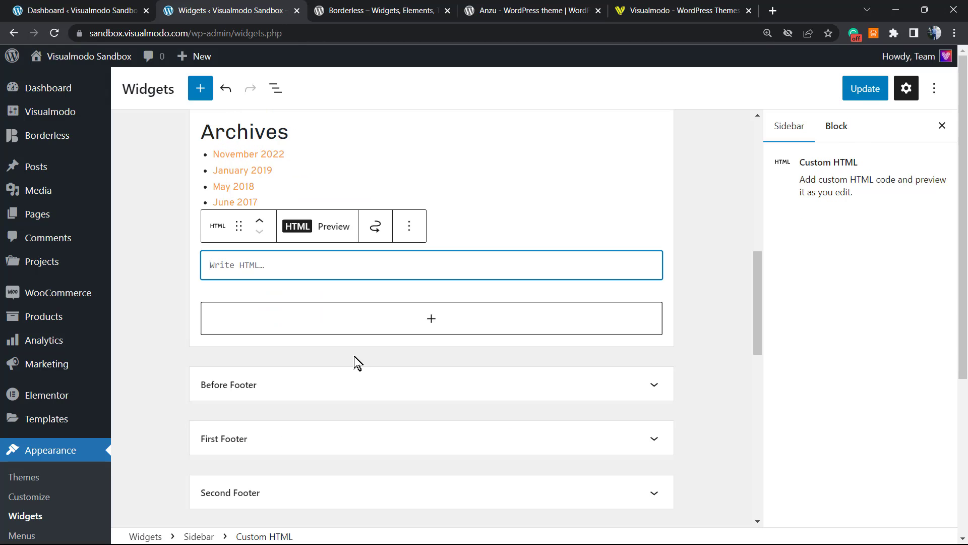
Paste the [woocommerce_simple_registration] shortcode into the Custom HTML block, preview it, and return to the HTML view
{"action": "key", "text": "ctrl+v"}
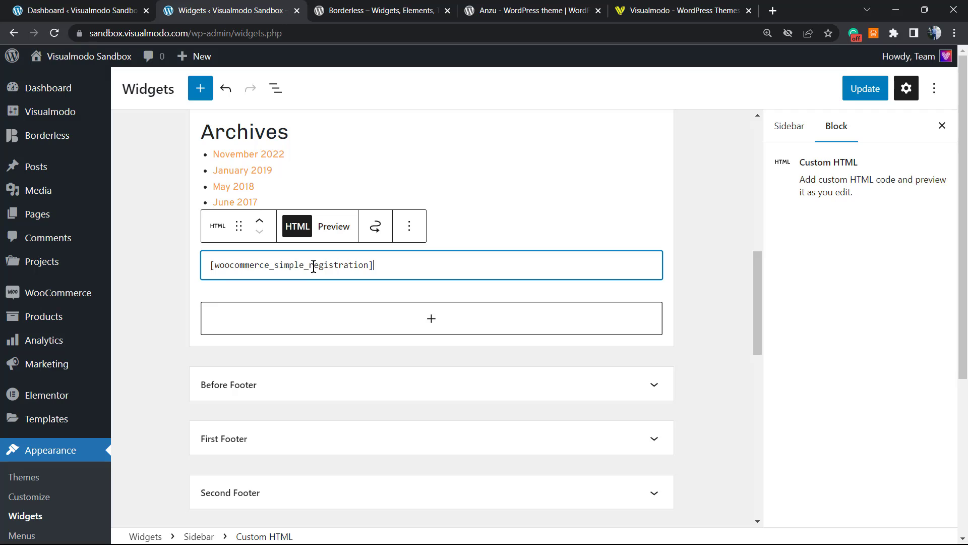
{"action": "left_click", "coordinate": [332, 227]}
{"action": "left_click", "coordinate": [297, 226]}
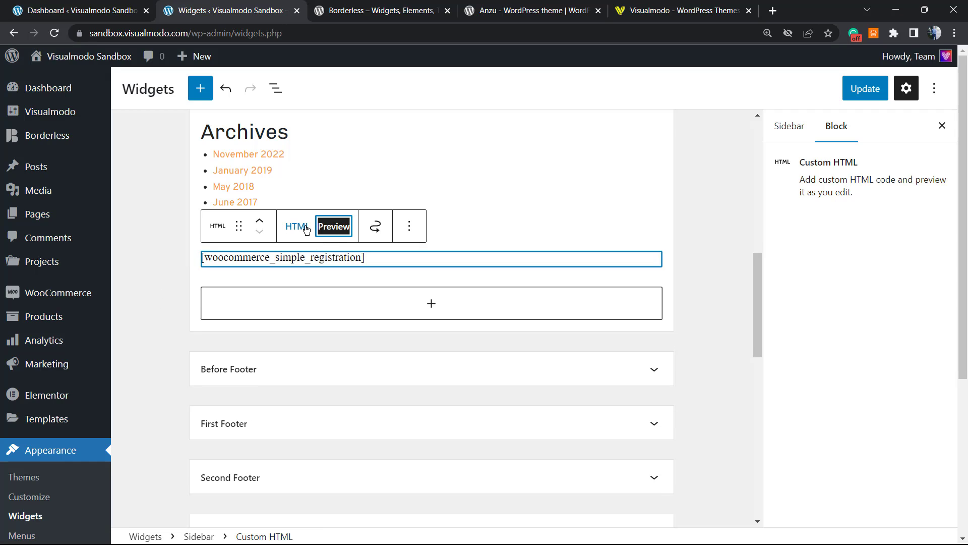
Add a Paragraph block below the Custom HTML block containing [woocommerce_simple_registration], and save the widget changes
{"action": "left_click", "coordinate": [426, 319]}
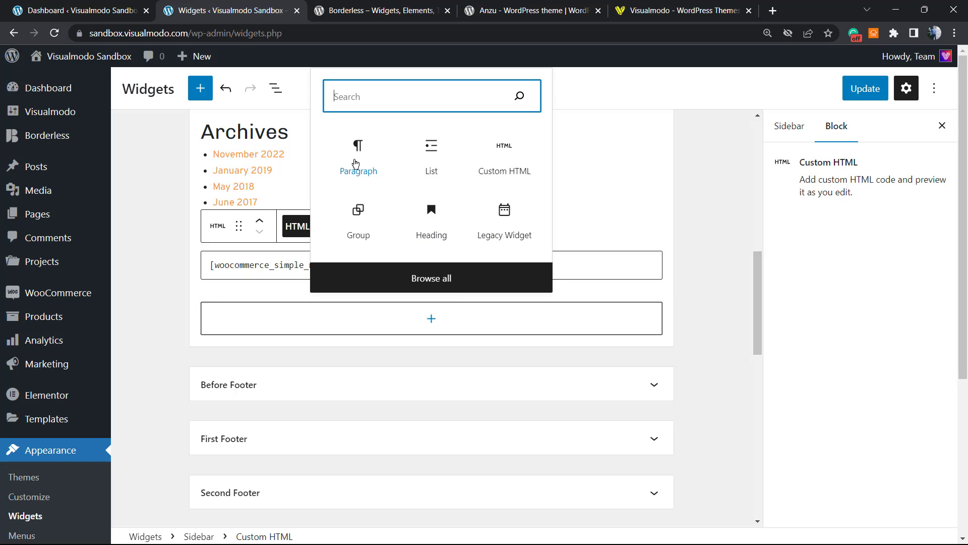
{"action": "left_click", "coordinate": [356, 163]}
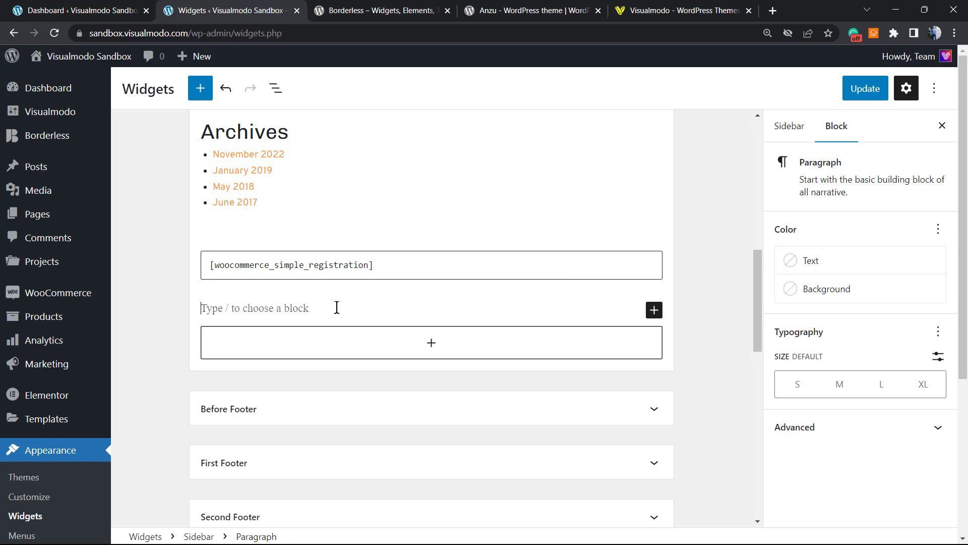
{"action": "key", "text": "ctrl+v"}
{"action": "left_click", "coordinate": [165, 317]}
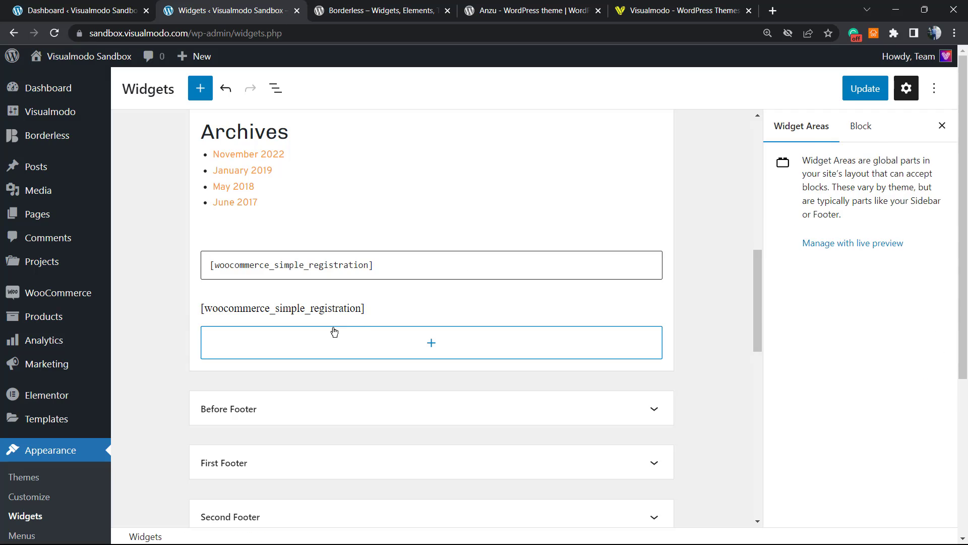
{"action": "left_click", "coordinate": [854, 93]}
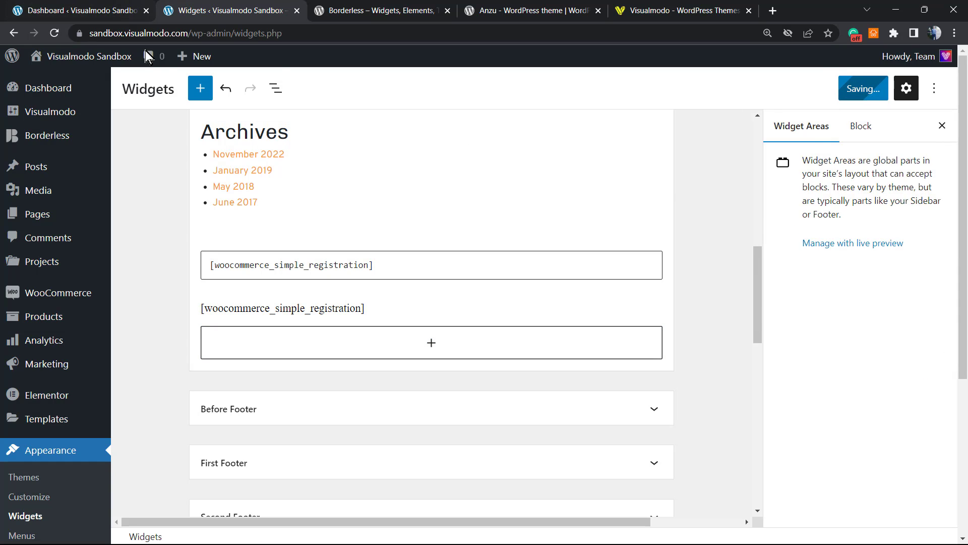
Log out of the WordPress account and open the site's home page at sandbox.visualmodo.com
{"action": "mouse_move", "coordinate": [32, 65]}
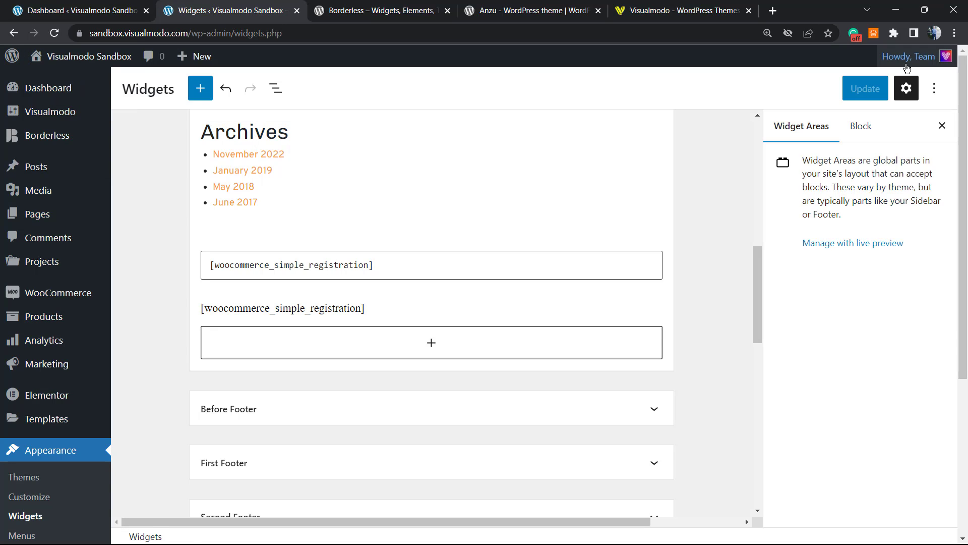
{"action": "mouse_move", "coordinate": [906, 77]}
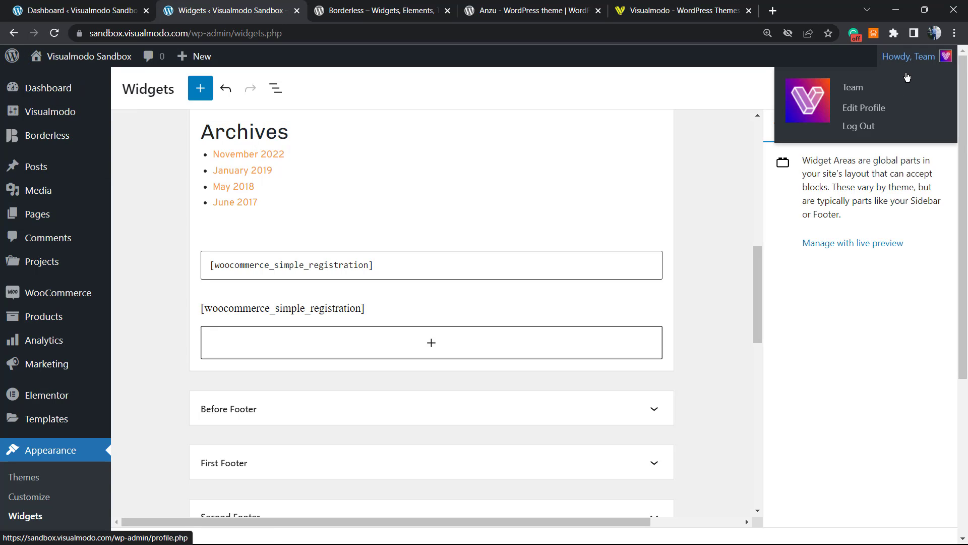
{"action": "left_click", "coordinate": [875, 127]}
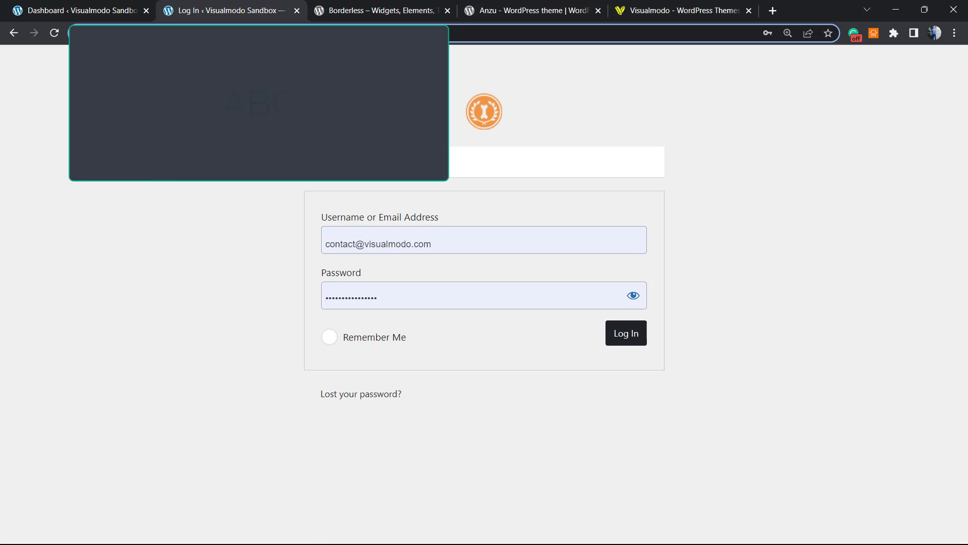
{"action": "key", "text": "BackSpace"}
{"action": "key", "text": "Return"}
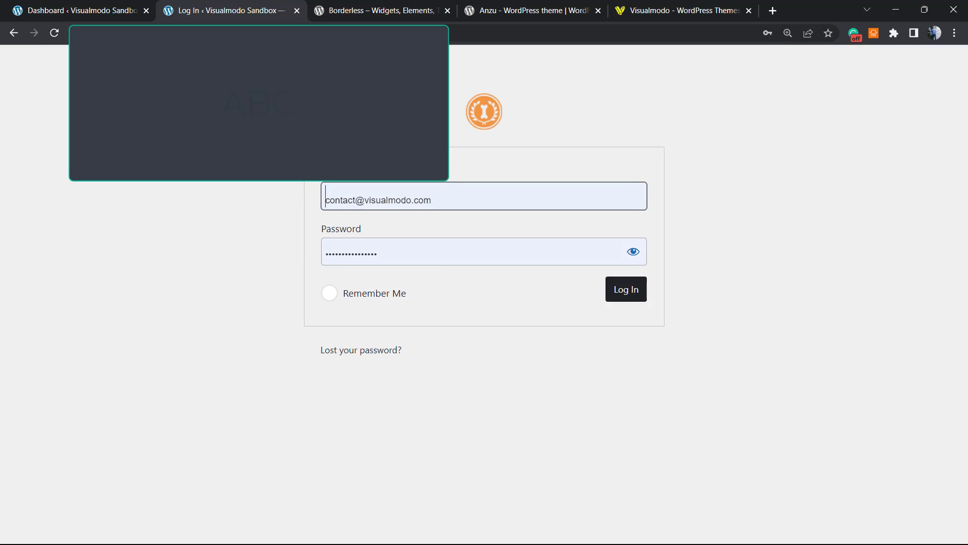
{"action": "key", "text": "ctrl+v"}
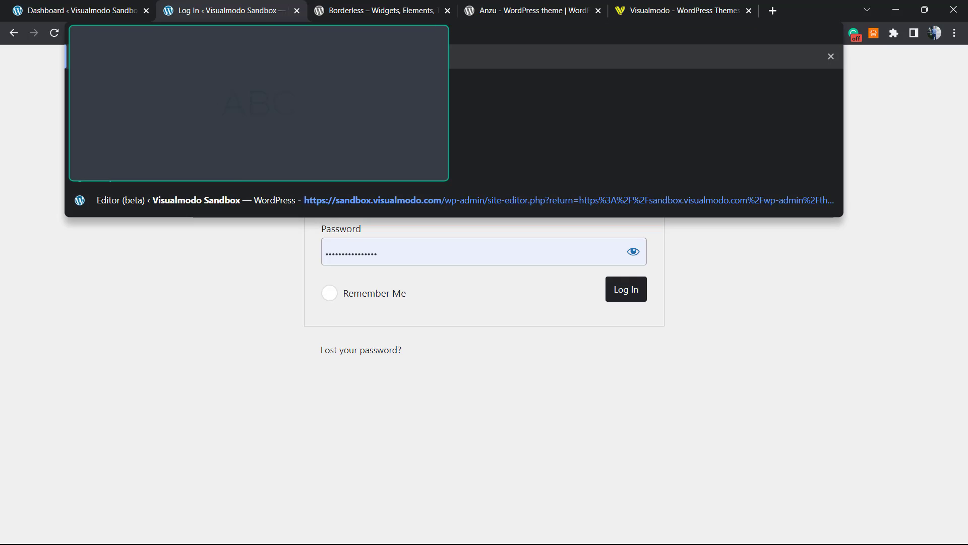
{"action": "key", "text": "Return"}
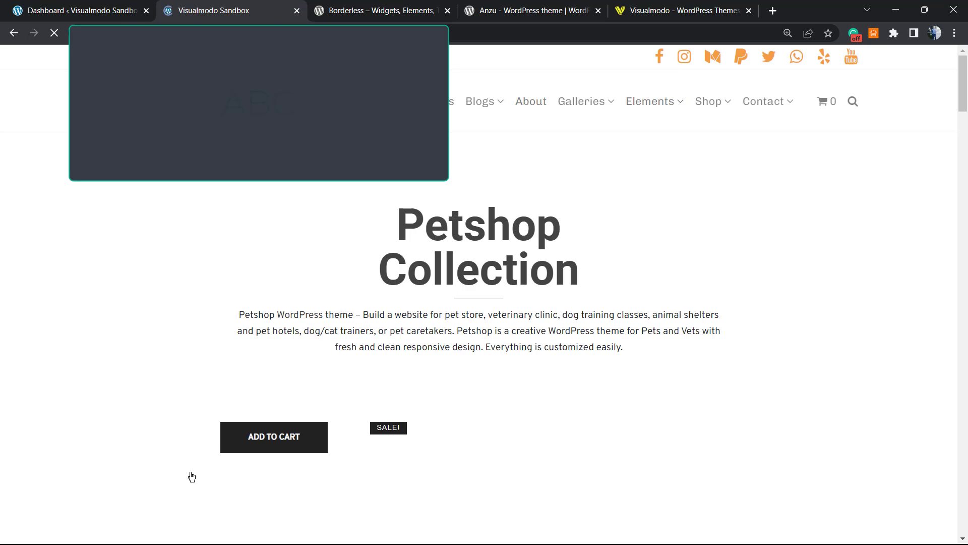
Open the site's Blogs page and find the registration form among the sidebar widgets
{"action": "left_click", "coordinate": [487, 105]}
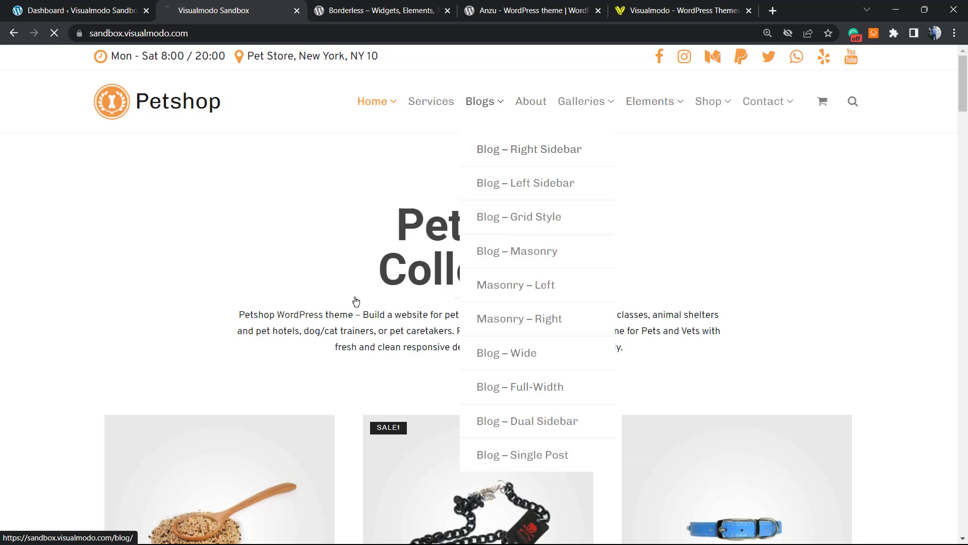
{"action": "scroll", "coordinate": [279, 324], "scroll_direction": "down", "scroll_amount": 3}
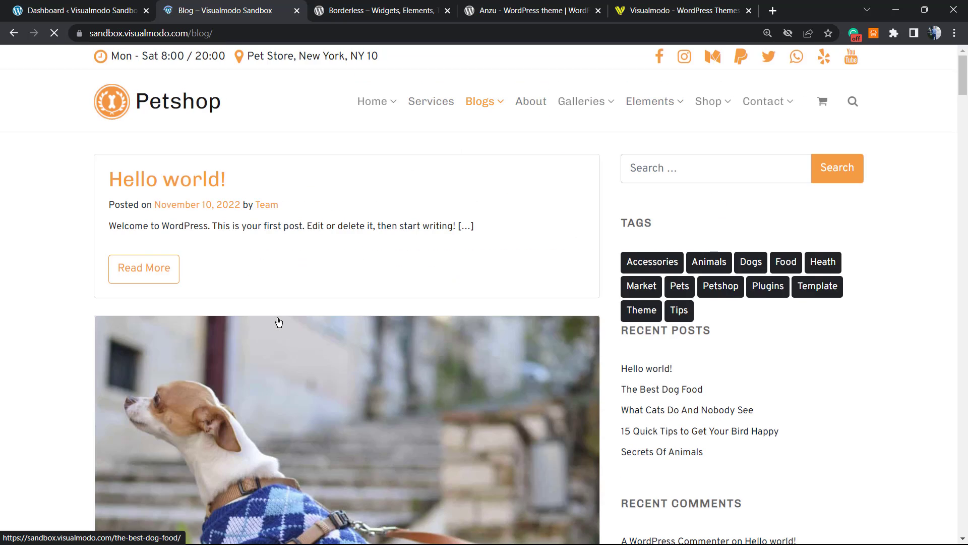
{"action": "scroll", "coordinate": [613, 238], "scroll_direction": "down", "scroll_amount": 6}
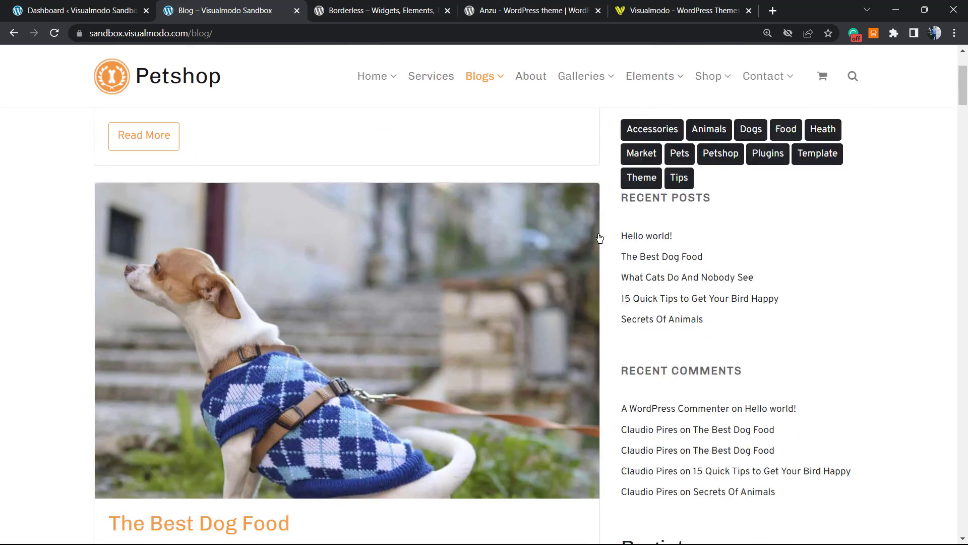
{"action": "scroll", "coordinate": [601, 240], "scroll_direction": "down", "scroll_amount": 5}
{"action": "scroll", "coordinate": [582, 251], "scroll_direction": "up", "scroll_amount": 1}
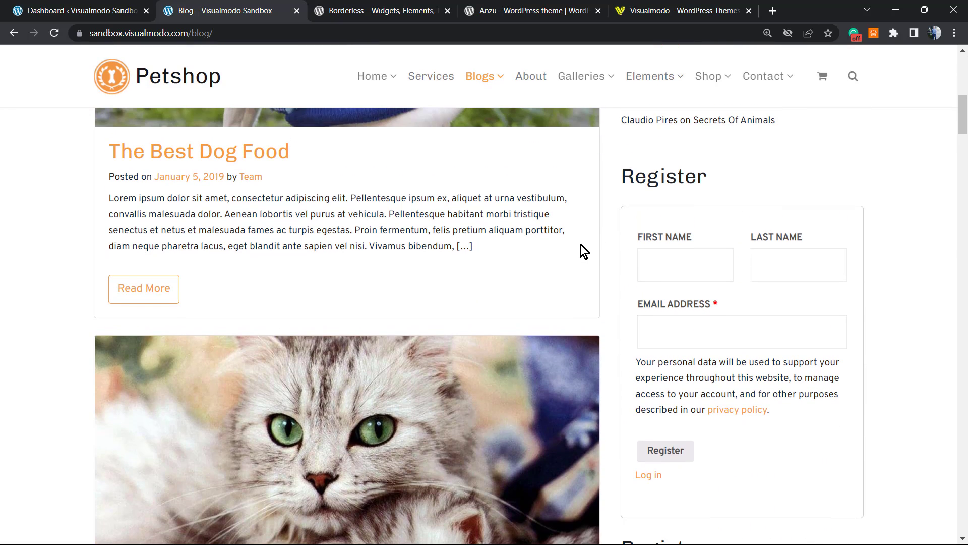
Compare the Register forms in the blog sidebar, checking the first name and last name fields
{"action": "double_click", "coordinate": [627, 183]}
{"action": "scroll", "coordinate": [674, 339], "scroll_direction": "down", "scroll_amount": 3}
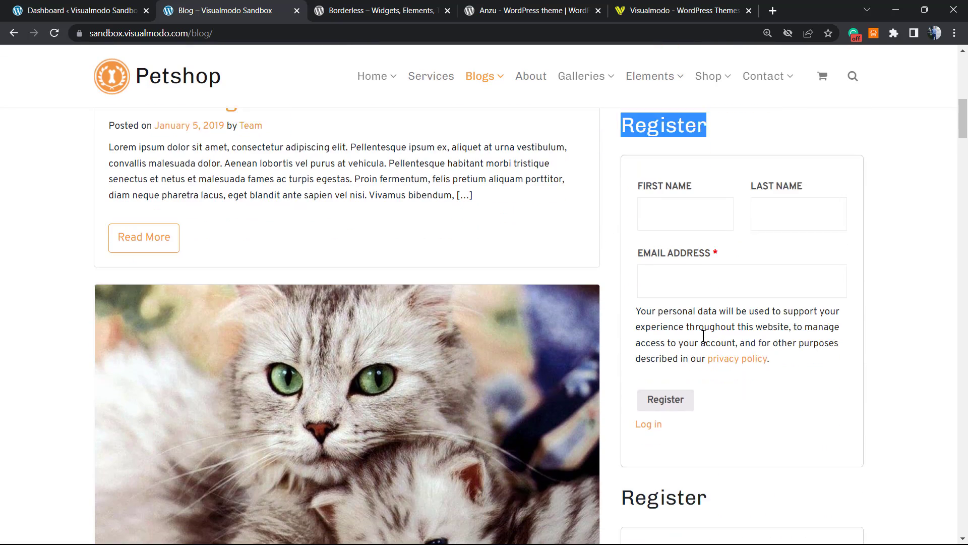
{"action": "scroll", "coordinate": [725, 306], "scroll_direction": "down", "scroll_amount": 4}
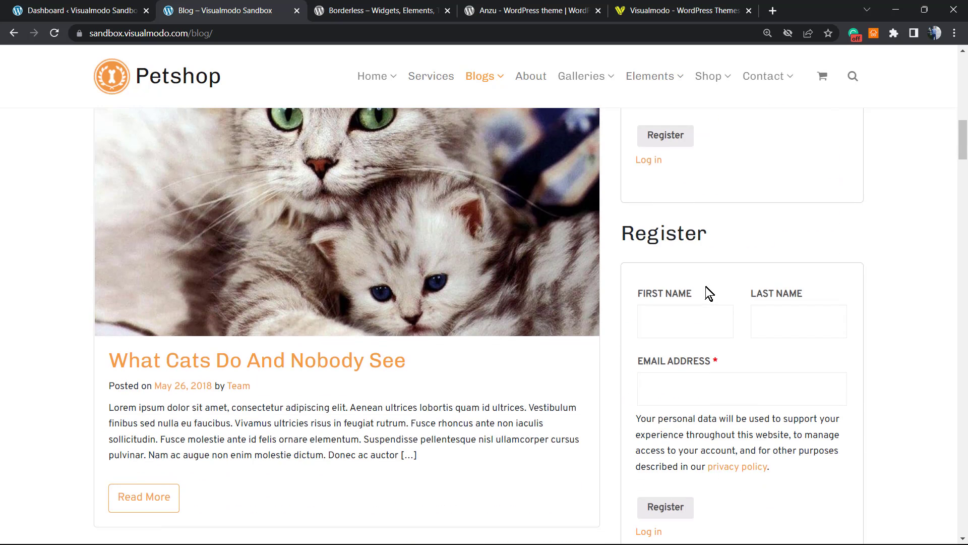
{"action": "scroll", "coordinate": [705, 292], "scroll_direction": "up", "scroll_amount": 7}
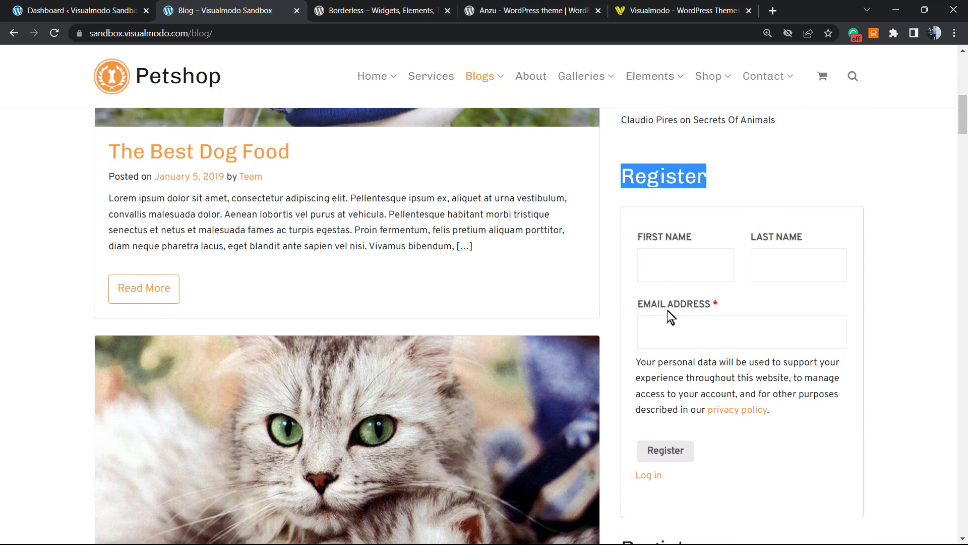
{"action": "scroll", "coordinate": [671, 310], "scroll_direction": "down", "scroll_amount": 6}
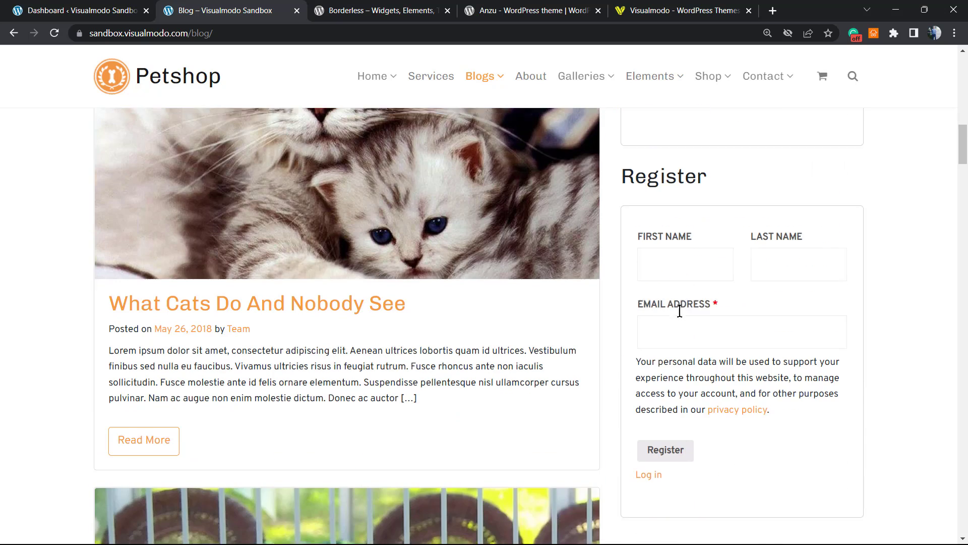
{"action": "scroll", "coordinate": [671, 361], "scroll_direction": "up", "scroll_amount": 6}
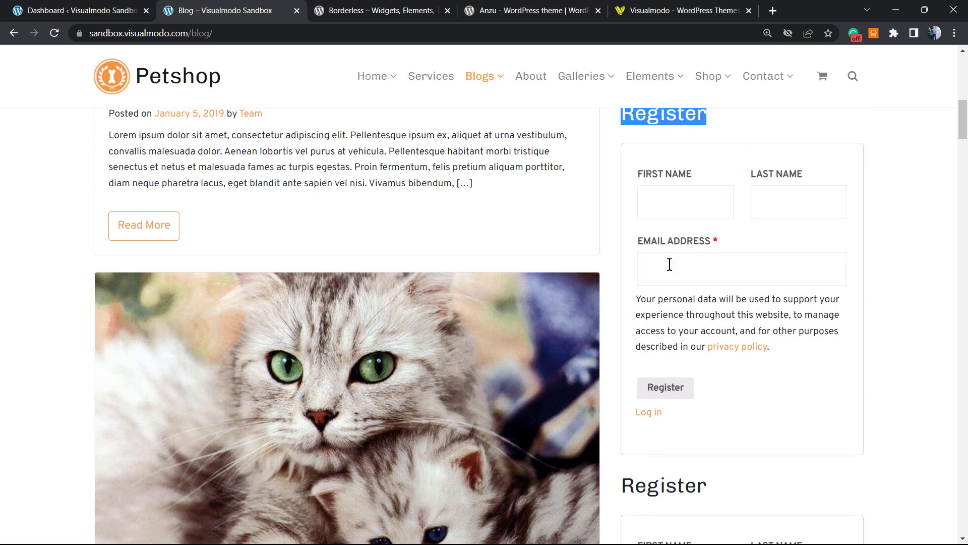
{"action": "scroll", "coordinate": [670, 262], "scroll_direction": "up", "scroll_amount": 3}
{"action": "left_click", "coordinate": [675, 326]}
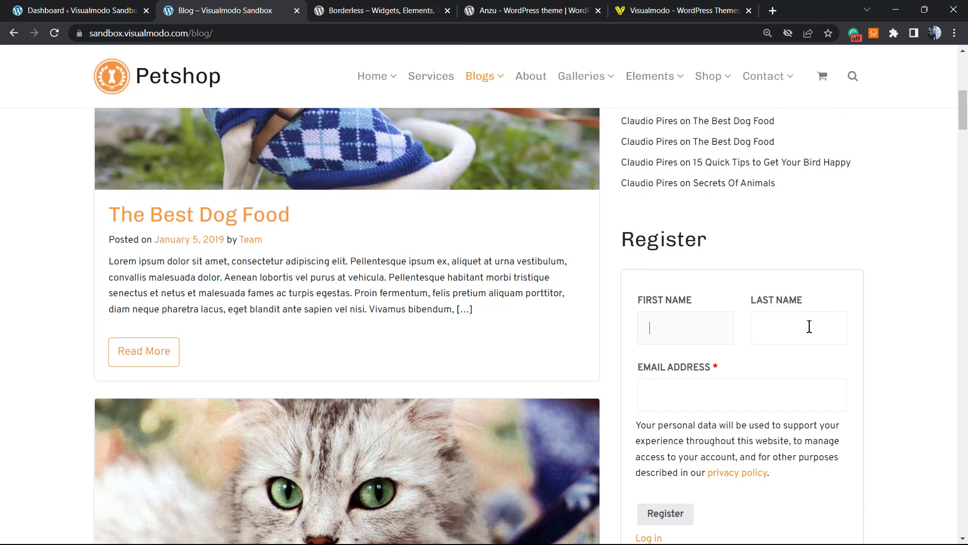
{"action": "scroll", "coordinate": [649, 382], "scroll_direction": "up", "scroll_amount": 3}
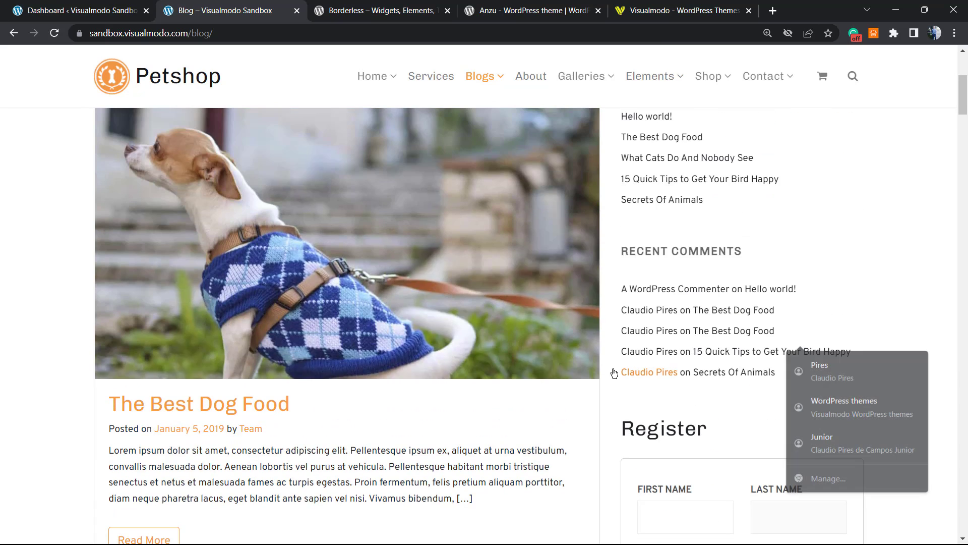
{"action": "scroll", "coordinate": [779, 359], "scroll_direction": "up", "scroll_amount": 4}
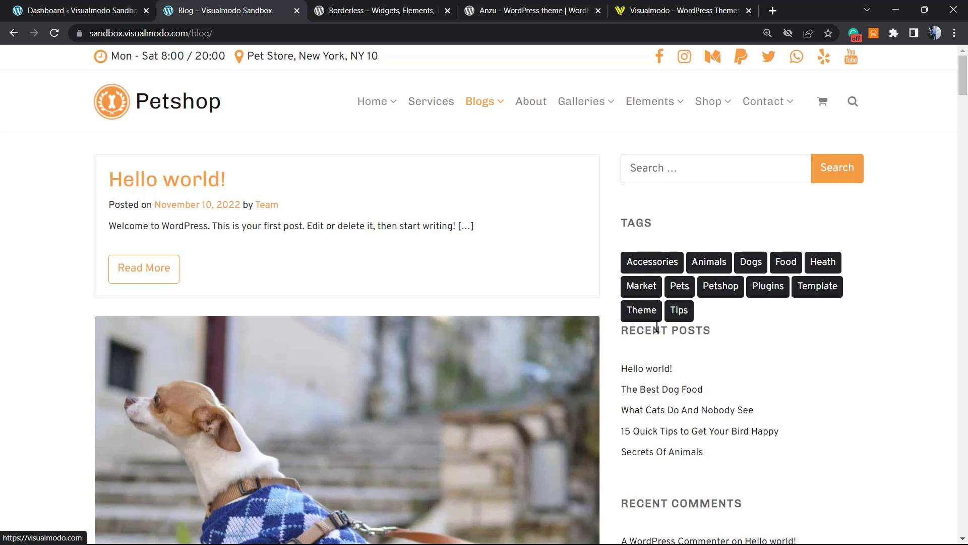
{"action": "scroll", "coordinate": [334, 186], "scroll_direction": "down", "scroll_amount": 2}
{"action": "scroll", "coordinate": [353, 182], "scroll_direction": "up", "scroll_amount": 1}
{"action": "mouse_move", "coordinate": [596, 99]}
{"action": "scroll", "coordinate": [630, 103], "scroll_direction": "up", "scroll_amount": 1}
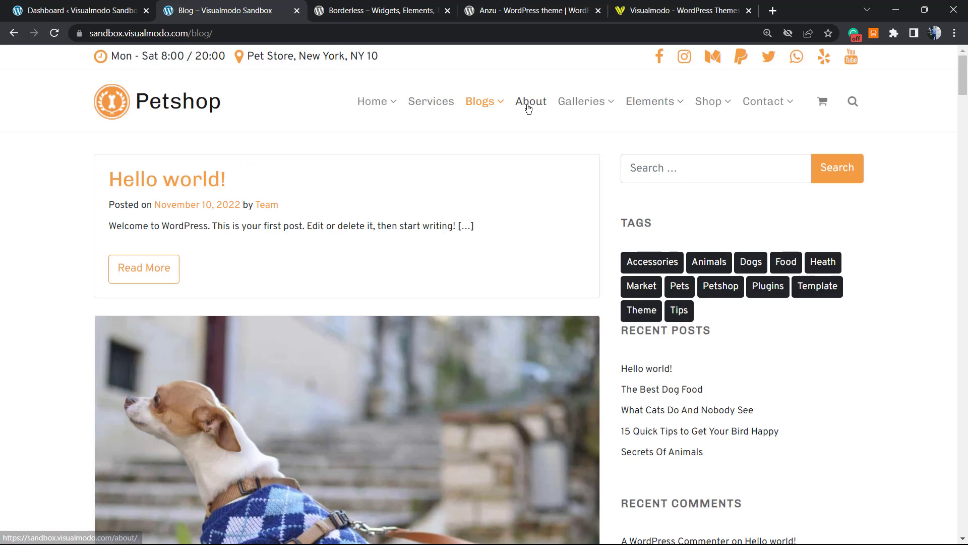
View the Shop page, and open My Account to see its login and registration forms
{"action": "left_click", "coordinate": [710, 112]}
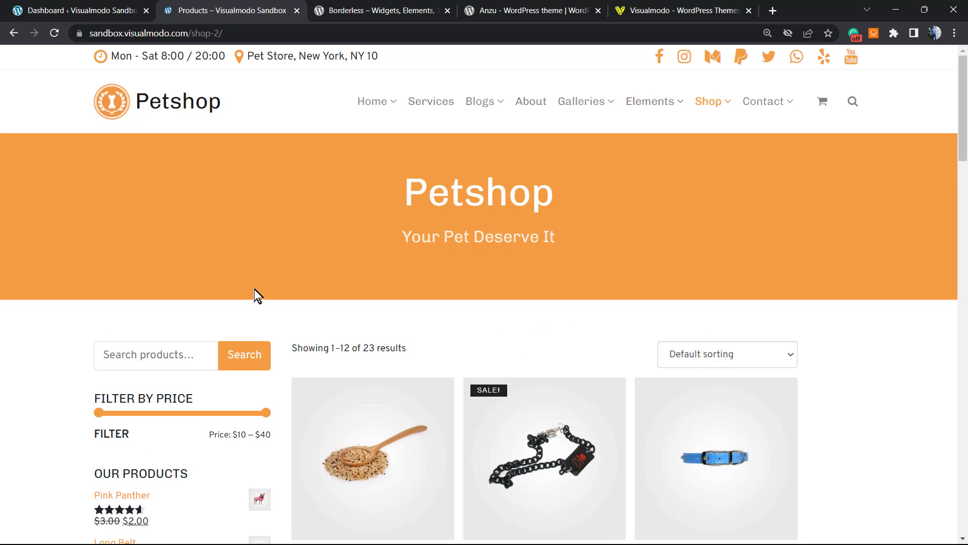
{"action": "scroll", "coordinate": [257, 290], "scroll_direction": "down", "scroll_amount": 6}
{"action": "scroll", "coordinate": [336, 257], "scroll_direction": "up", "scroll_amount": 6}
{"action": "mouse_move", "coordinate": [711, 101]}
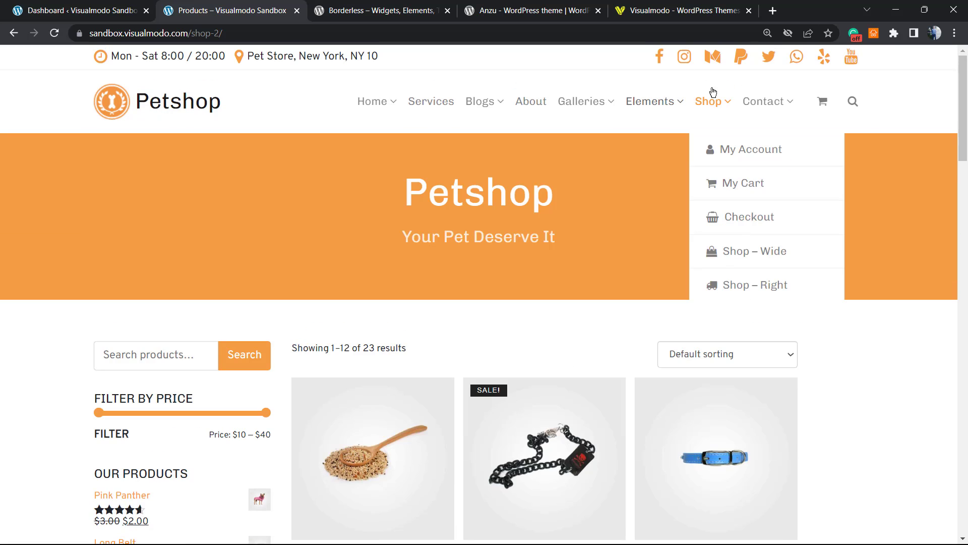
{"action": "left_click", "coordinate": [734, 148]}
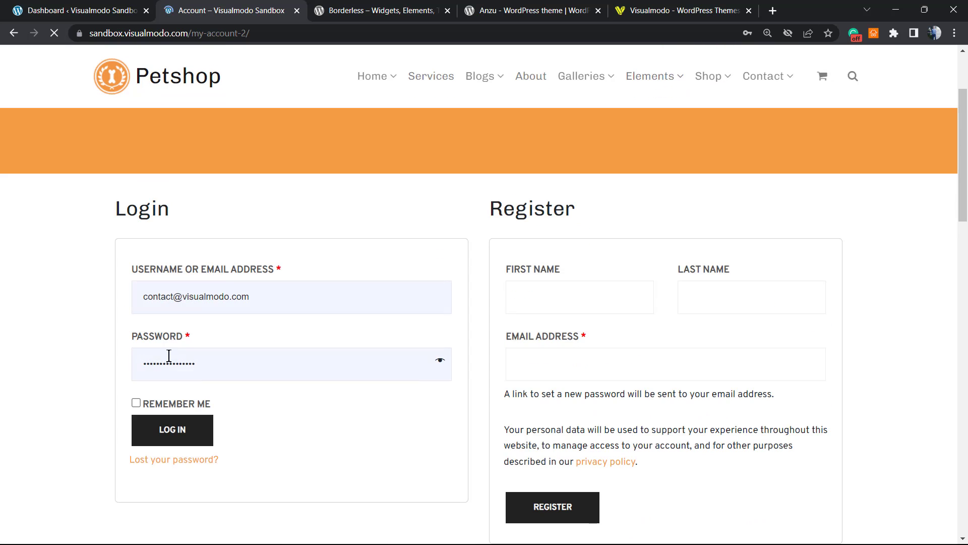
Log in with the prefilled account credentials, look over the account page, and return to the WordPress admin dashboard
{"action": "left_click", "coordinate": [172, 432]}
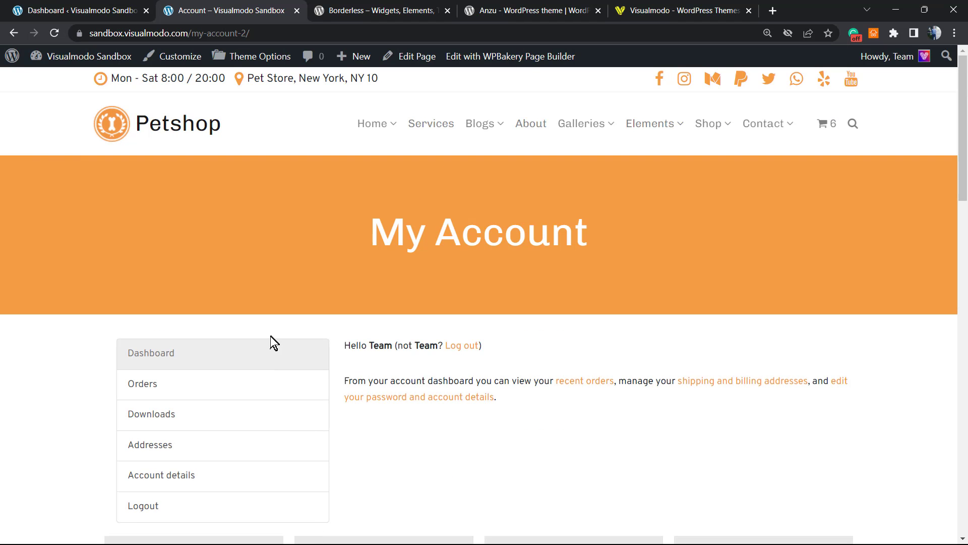
{"action": "scroll", "coordinate": [273, 331], "scroll_direction": "down", "scroll_amount": 5}
{"action": "scroll", "coordinate": [373, 355], "scroll_direction": "up", "scroll_amount": 3}
{"action": "scroll", "coordinate": [373, 355], "scroll_direction": "up", "scroll_amount": 2}
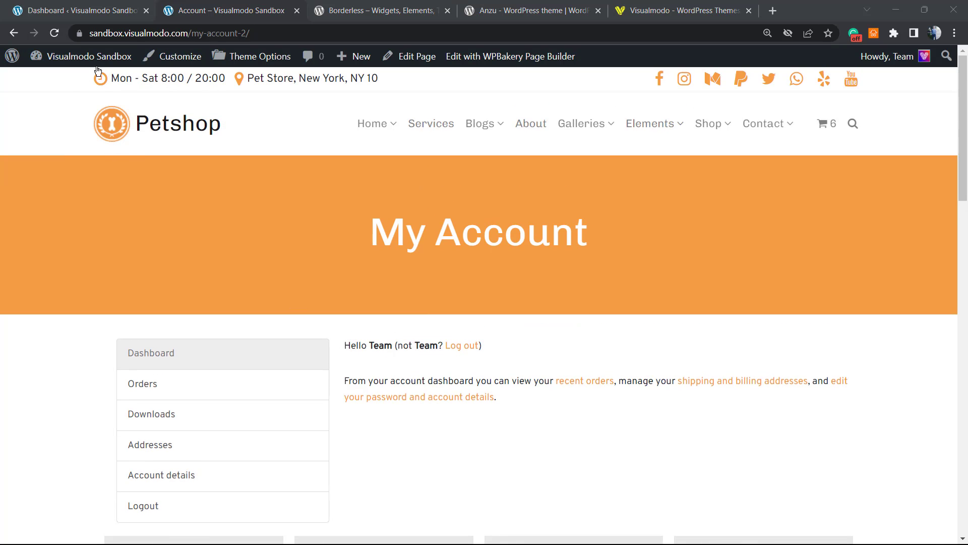
{"action": "left_click", "coordinate": [133, 112]}
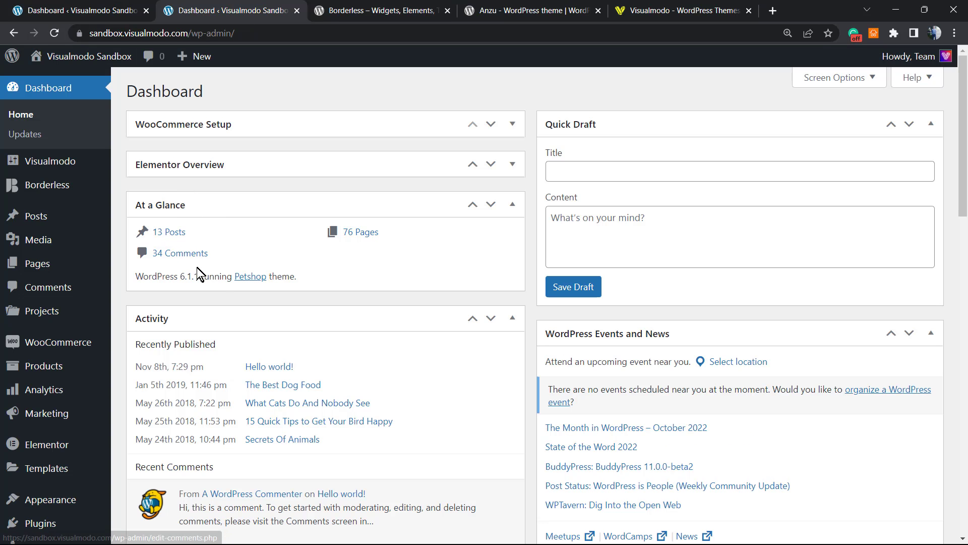
Create a new page and insert the shortcode [woocommerce_simple_registration] in its content as a paragraph
{"action": "mouse_move", "coordinate": [56, 268]}
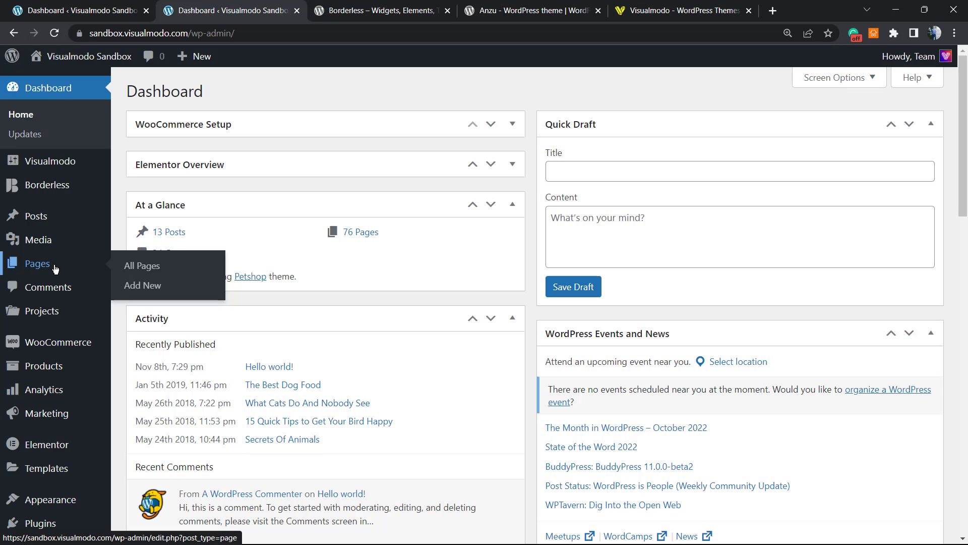
{"action": "scroll", "coordinate": [391, 340], "scroll_direction": "down", "scroll_amount": 5}
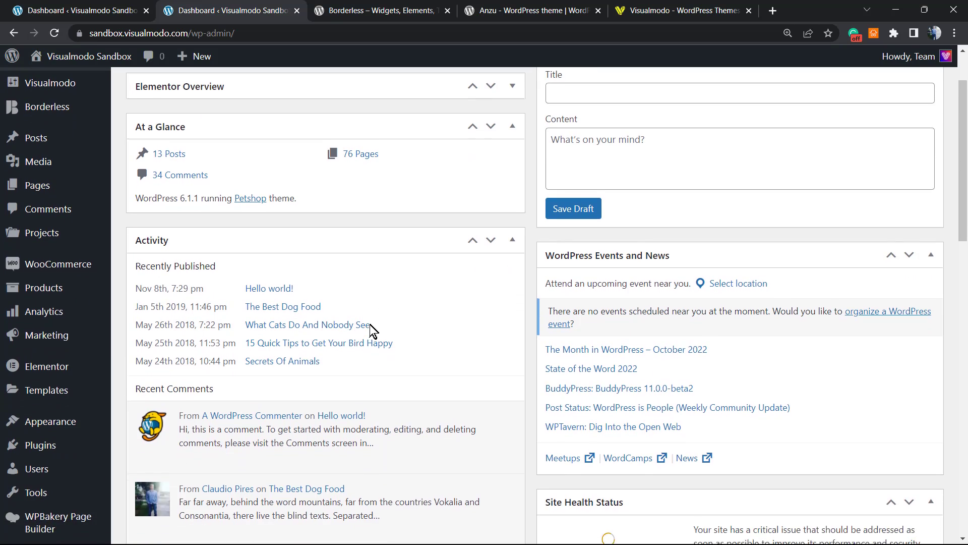
{"action": "scroll", "coordinate": [262, 331], "scroll_direction": "up", "scroll_amount": 5}
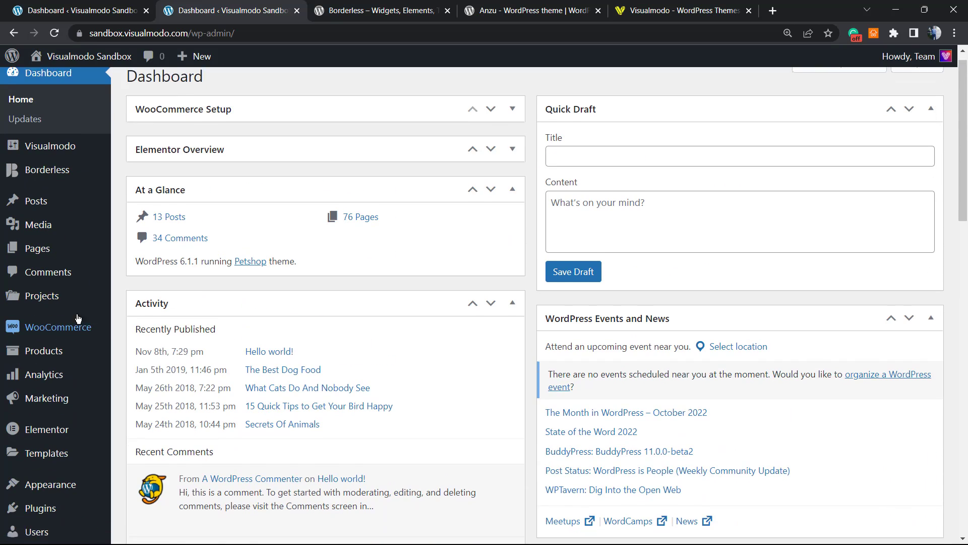
{"action": "scroll", "coordinate": [23, 302], "scroll_direction": "down", "scroll_amount": 1}
{"action": "mouse_move", "coordinate": [87, 198]}
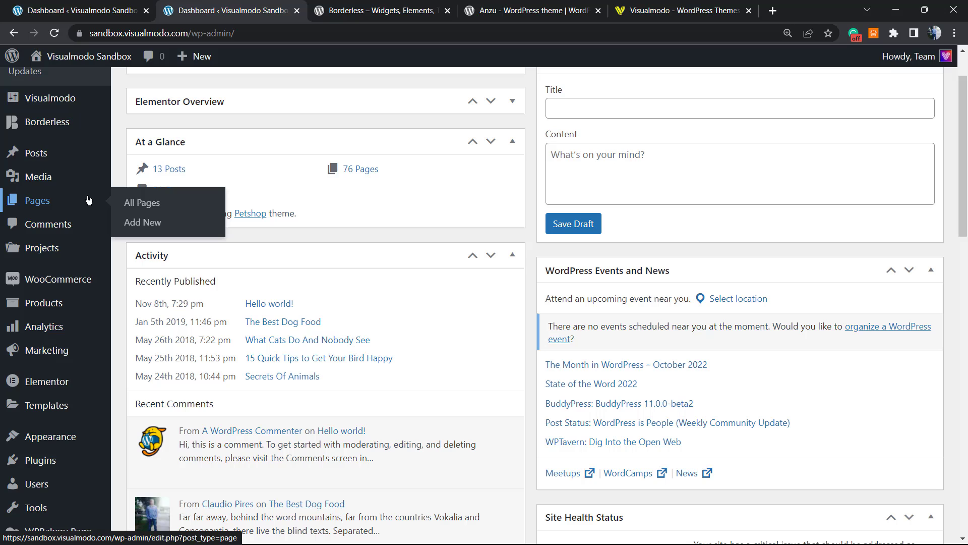
{"action": "left_click", "coordinate": [147, 224]}
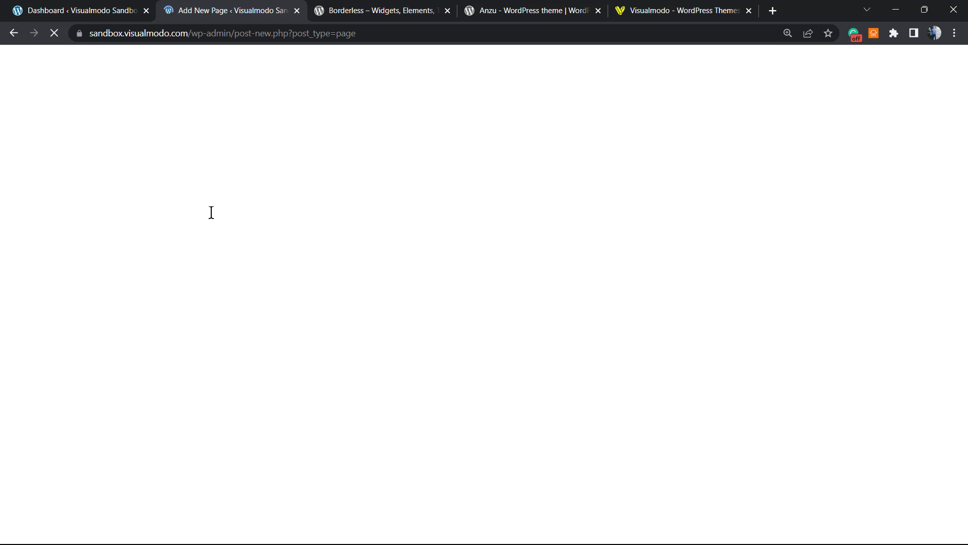
{"action": "left_click", "coordinate": [248, 213]}
{"action": "type", "text": "[woocommerce_simple_registration]"}
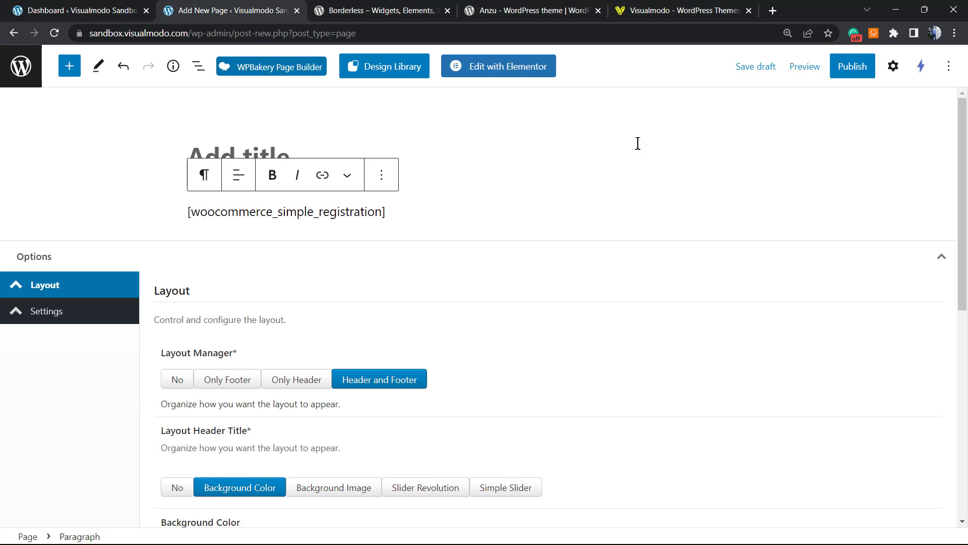
Title the new page "Register page"
{"action": "left_click", "coordinate": [414, 164]}
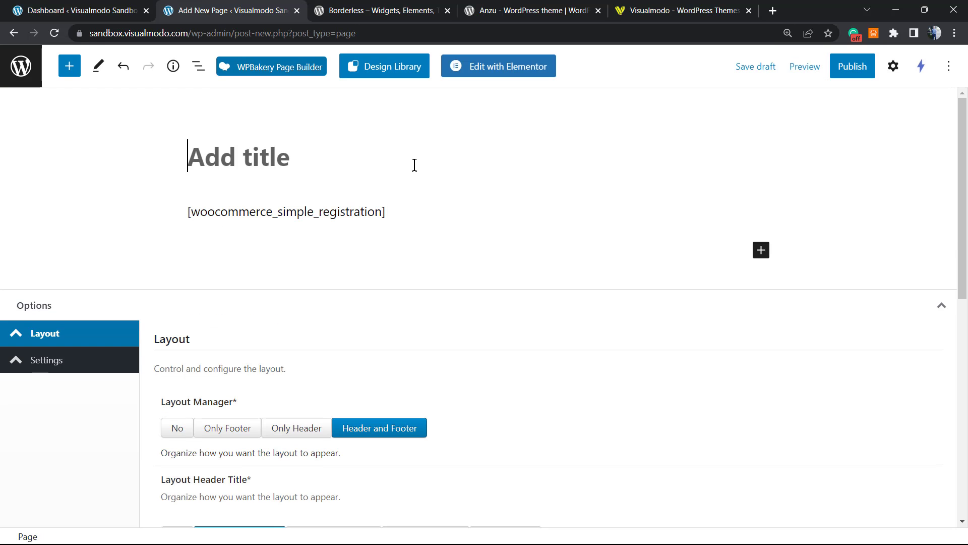
{"action": "double_click", "coordinate": [346, 211]}
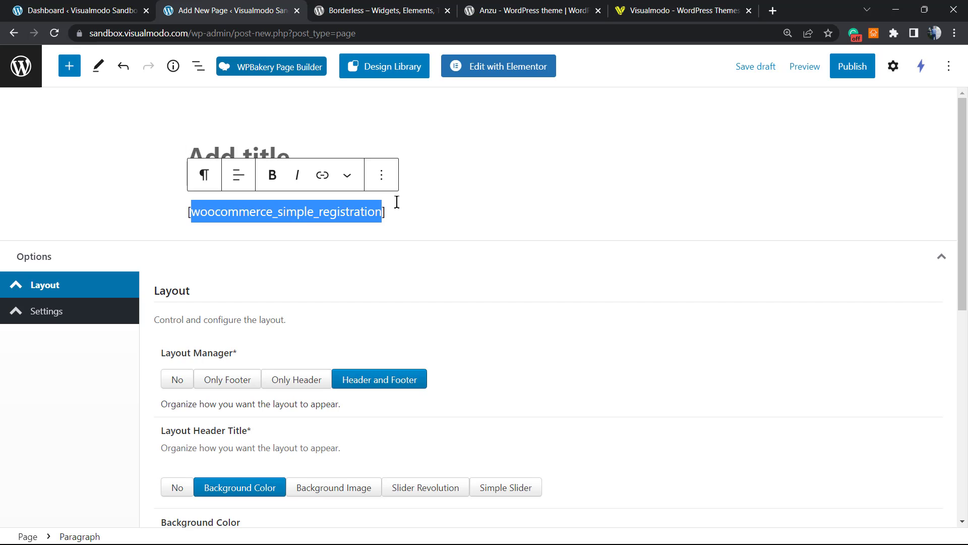
{"action": "left_click", "coordinate": [360, 211]}
{"action": "left_click", "coordinate": [464, 167]}
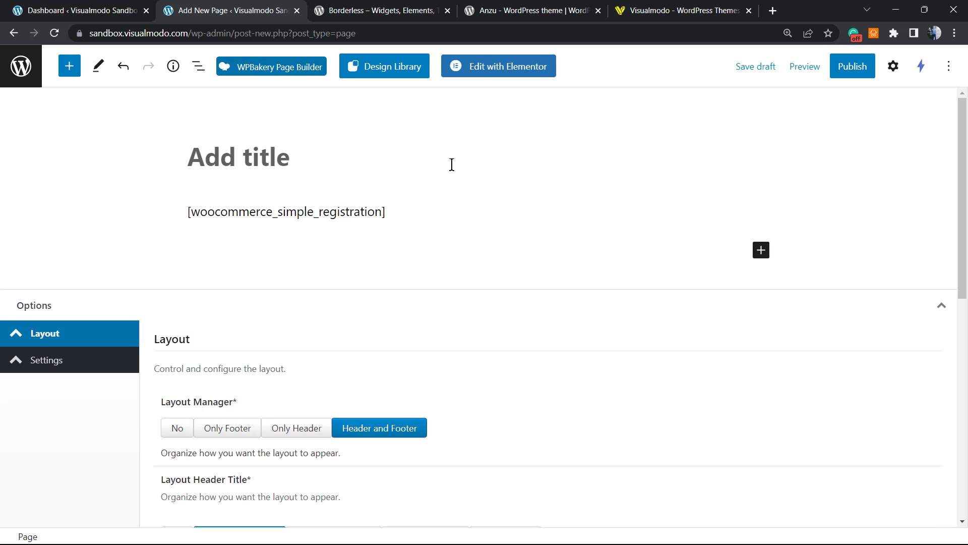
{"action": "type", "text": "Register "}
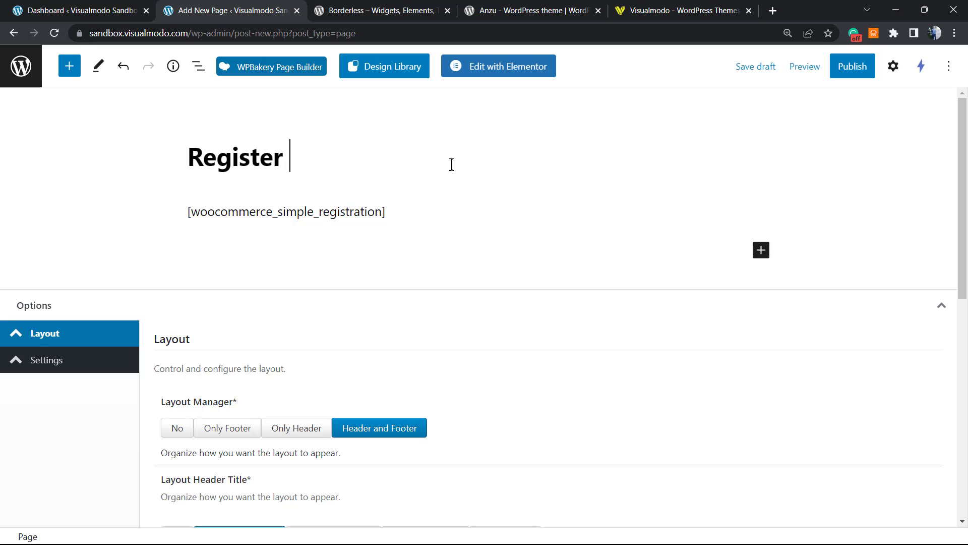
{"action": "type", "text": "page"}
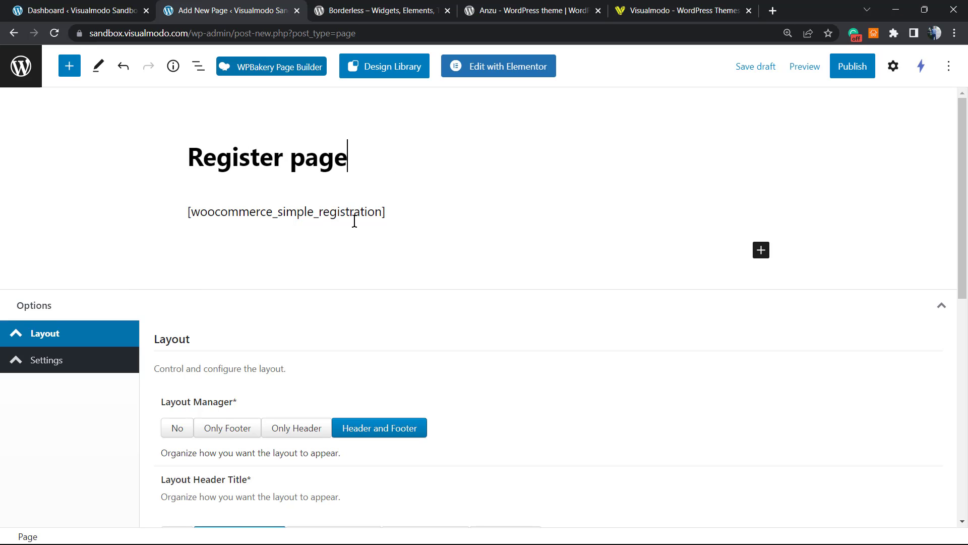
Copy the [woocommerce_simple_registration] shortcode from the page content and publish the page
{"action": "triple_click", "coordinate": [355, 221]}
{"action": "key", "text": "ctrl+c"}
{"action": "left_click", "coordinate": [853, 66]}
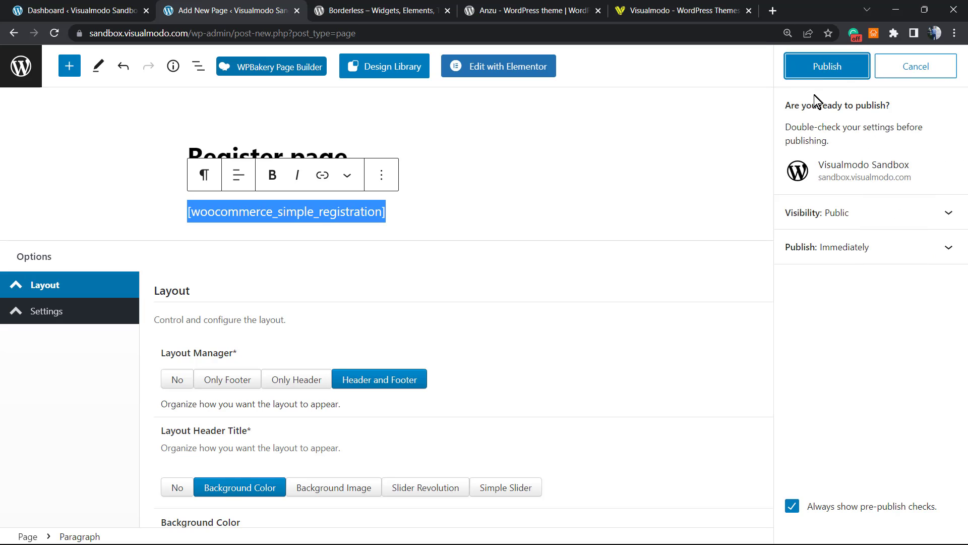
{"action": "left_click", "coordinate": [821, 73]}
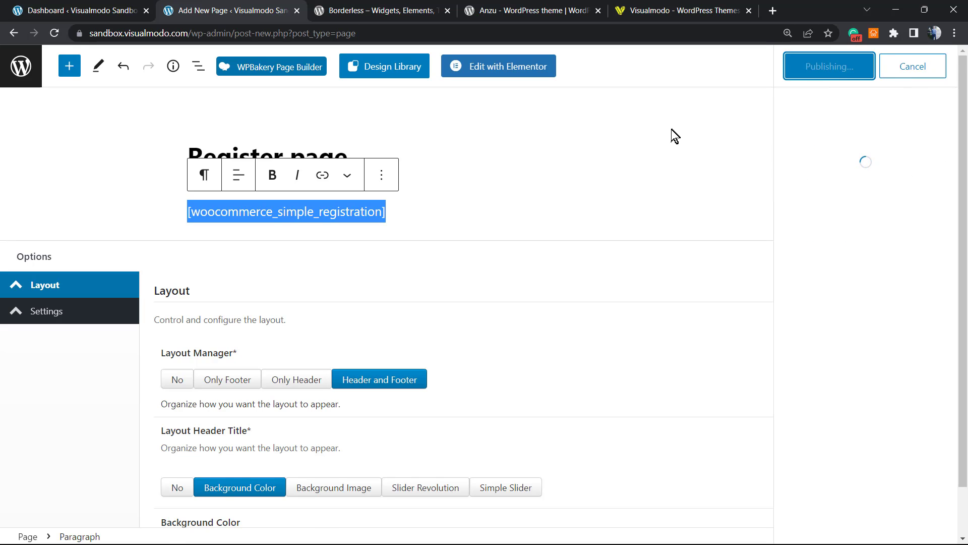
Open the published Register page in a separate browser tab and look over its content and footer
{"action": "left_click", "coordinate": [834, 224]}
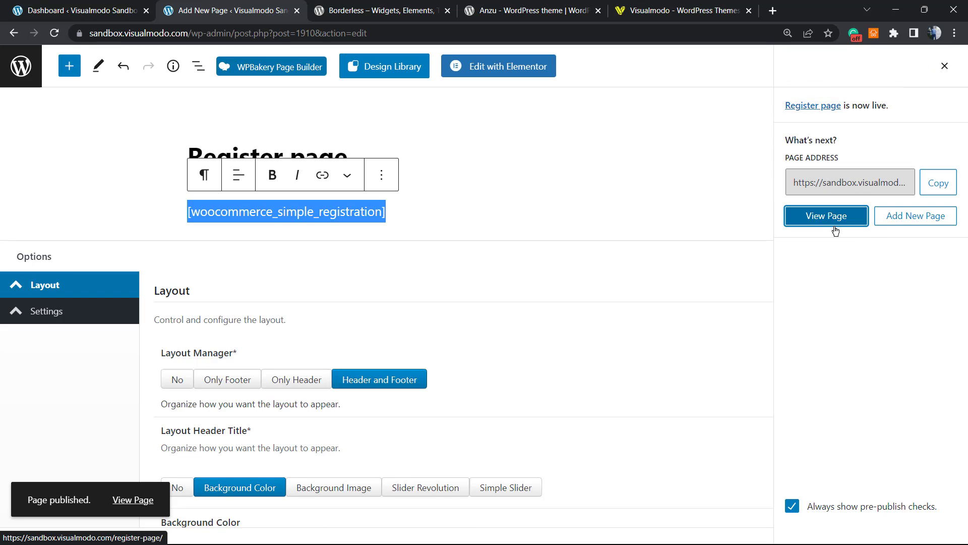
{"action": "right_click", "coordinate": [835, 231]}
{"action": "left_click", "coordinate": [786, 223]}
{"action": "key", "text": "ctrl+Tab"}
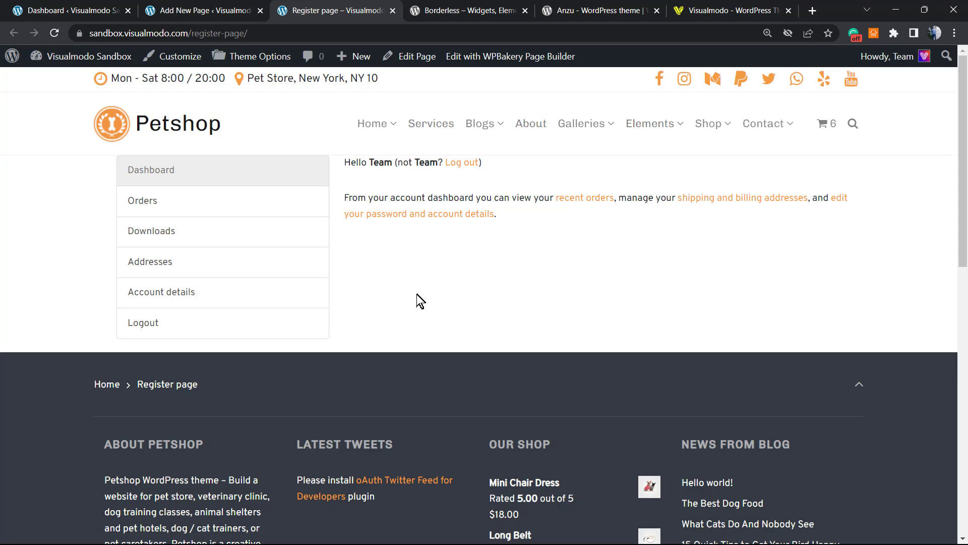
{"action": "scroll", "coordinate": [411, 323], "scroll_direction": "down", "scroll_amount": 5}
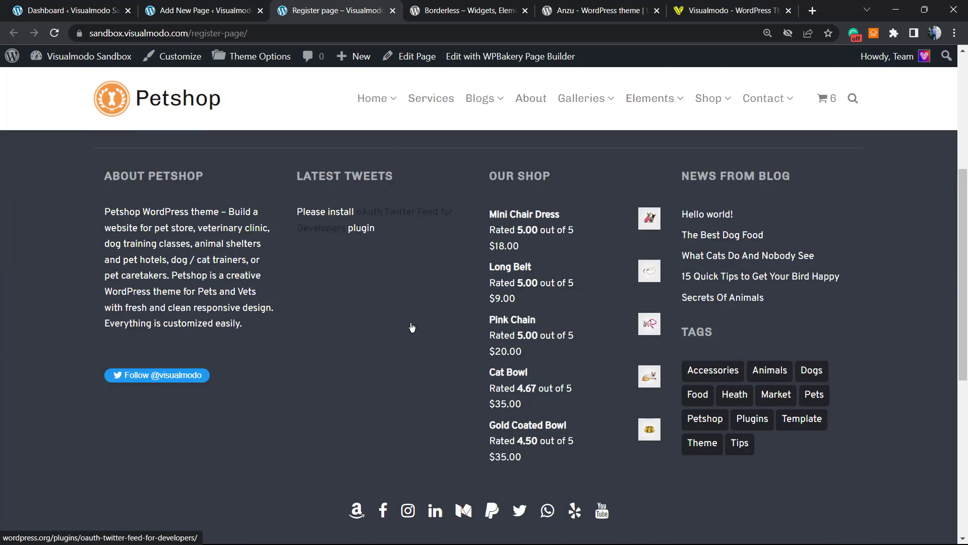
{"action": "scroll", "coordinate": [410, 328], "scroll_direction": "up", "scroll_amount": 5}
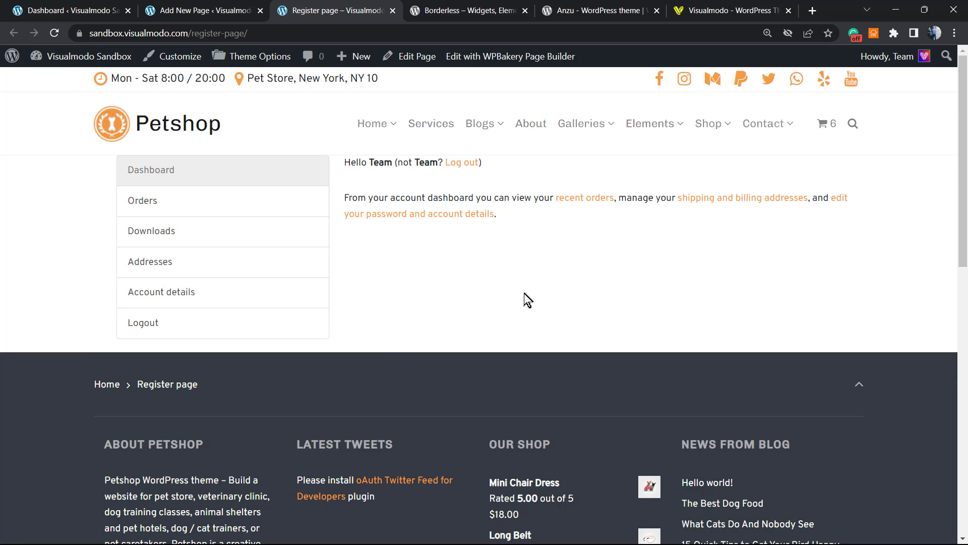
Compare the shortcode in the page editor with what the live Register page displays
{"action": "left_click", "coordinate": [212, 6]}
{"action": "left_click", "coordinate": [397, 220]}
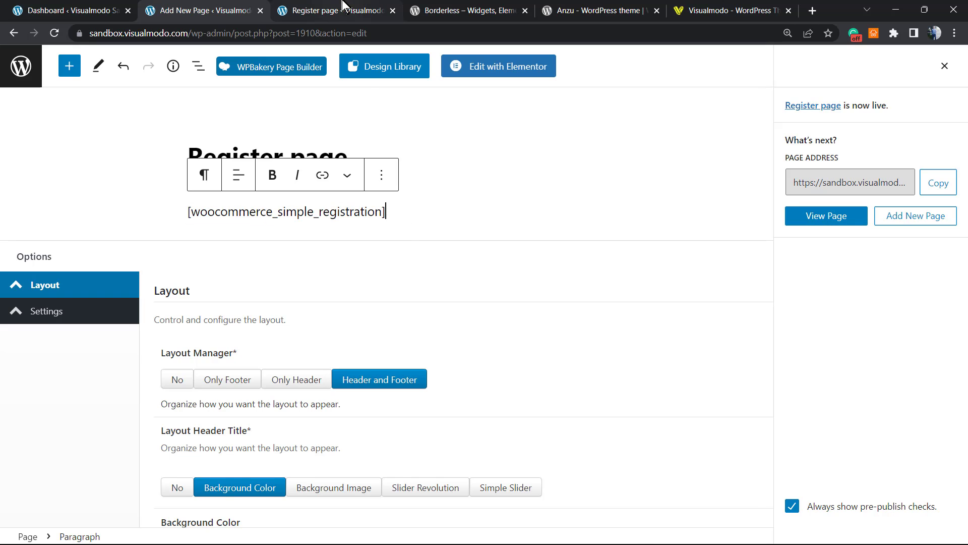
{"action": "left_click", "coordinate": [364, 9]}
{"action": "left_click_drag", "start_coordinate": [500, 359], "coordinate": [443, 301]}
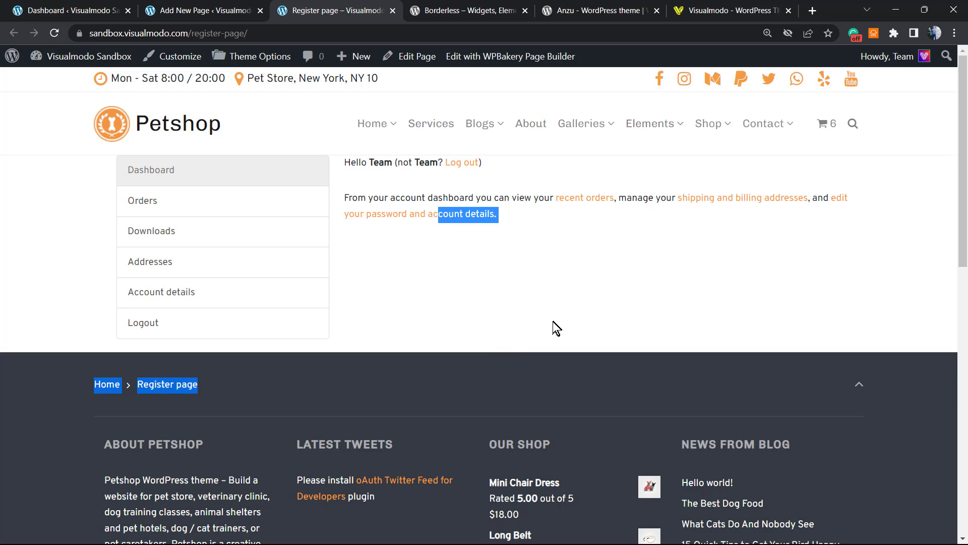
{"action": "left_click", "coordinate": [576, 304]}
{"action": "left_click_drag", "start_coordinate": [586, 323], "coordinate": [418, 118]}
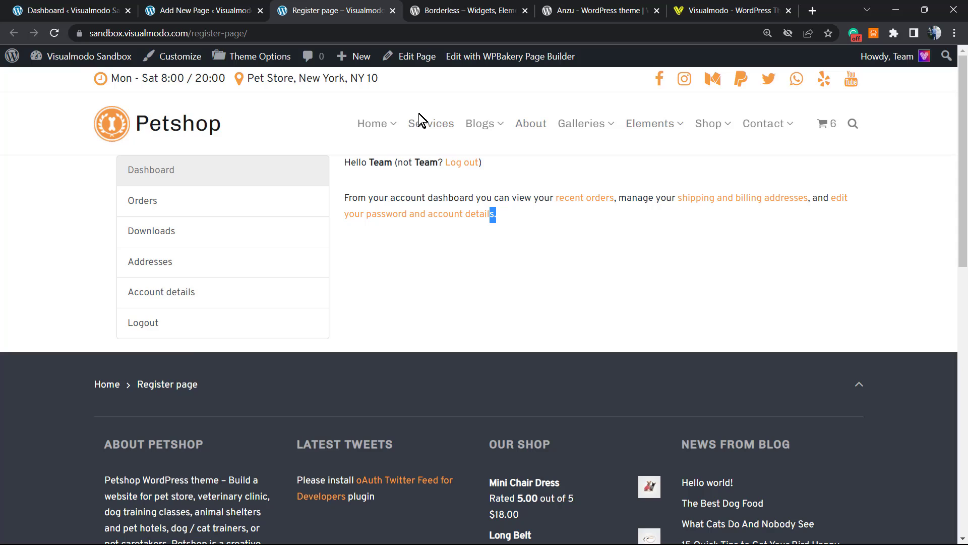
Switch the Register page from the block editor to the WPBakery Page Builder backend editor
{"action": "left_click", "coordinate": [247, 7]}
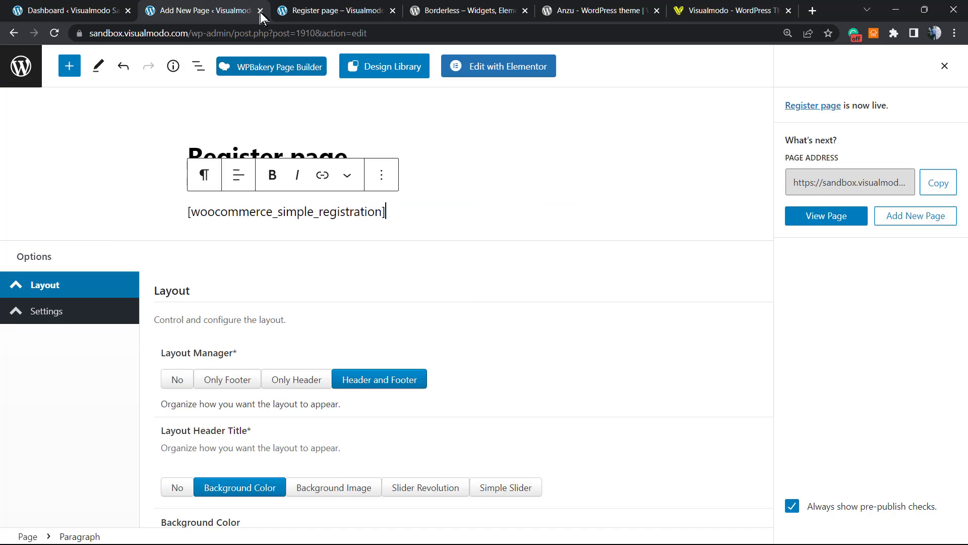
{"action": "left_click", "coordinate": [288, 72]}
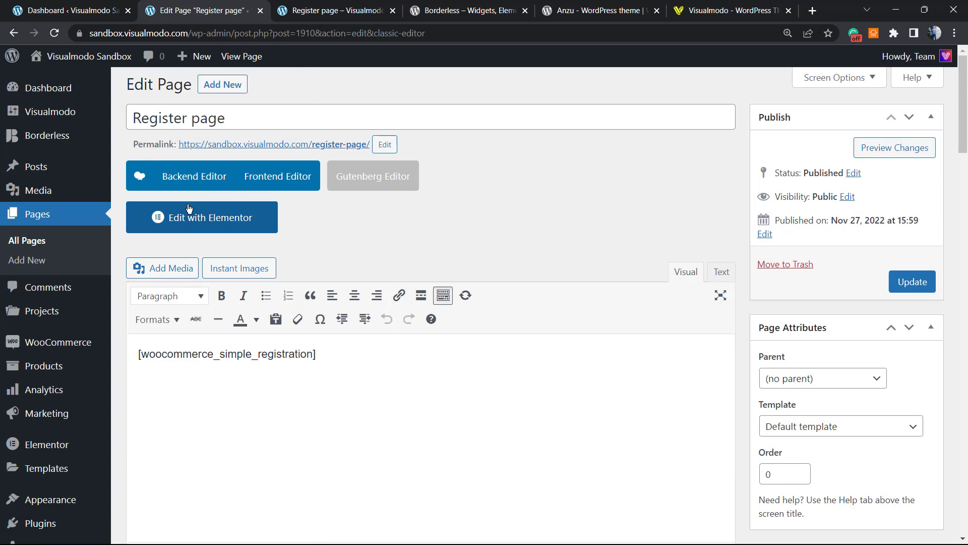
{"action": "left_click", "coordinate": [194, 176]}
Add a Text Block containing [woocommerce_simple_registration] in a new row, and delete the original shortcode block with its row
{"action": "mouse_move", "coordinate": [443, 392]}
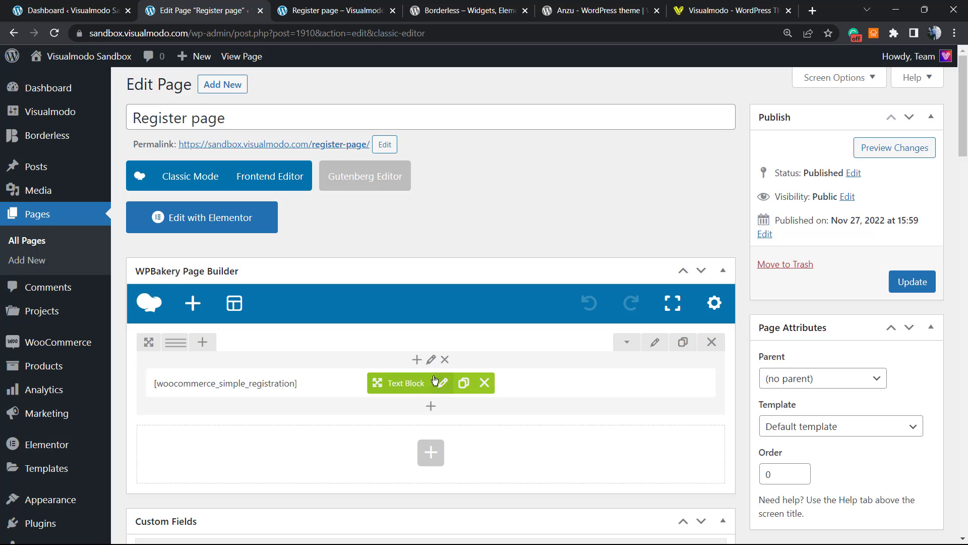
{"action": "left_click", "coordinate": [431, 452]}
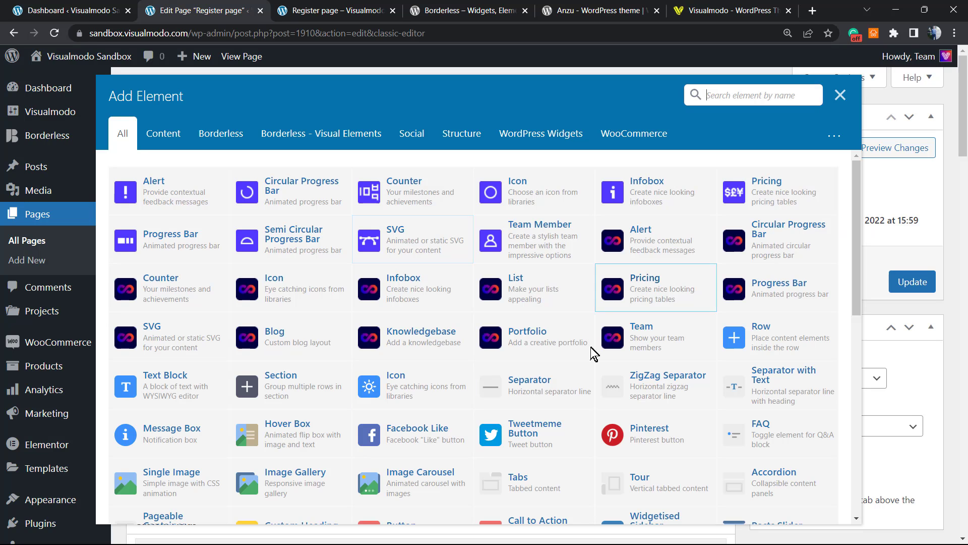
{"action": "left_click", "coordinate": [176, 392]}
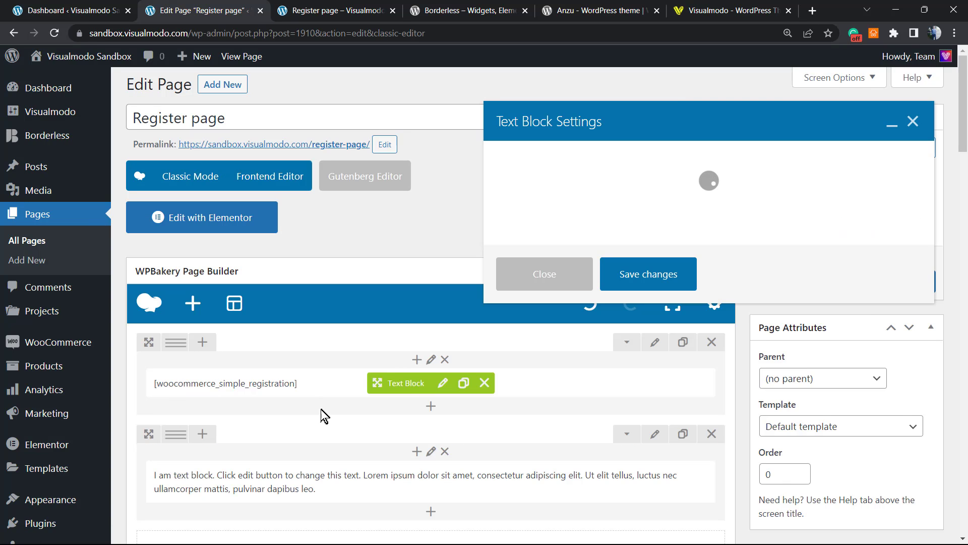
{"action": "double_click", "coordinate": [598, 301]}
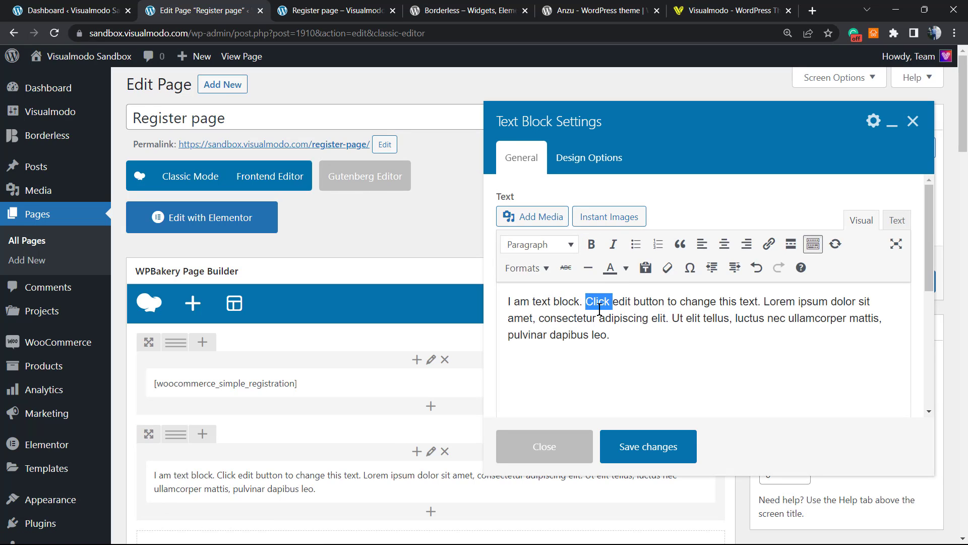
{"action": "key", "text": "ctrl+a"}
{"action": "key", "text": "ctrl+v"}
{"action": "left_click", "coordinate": [655, 453]}
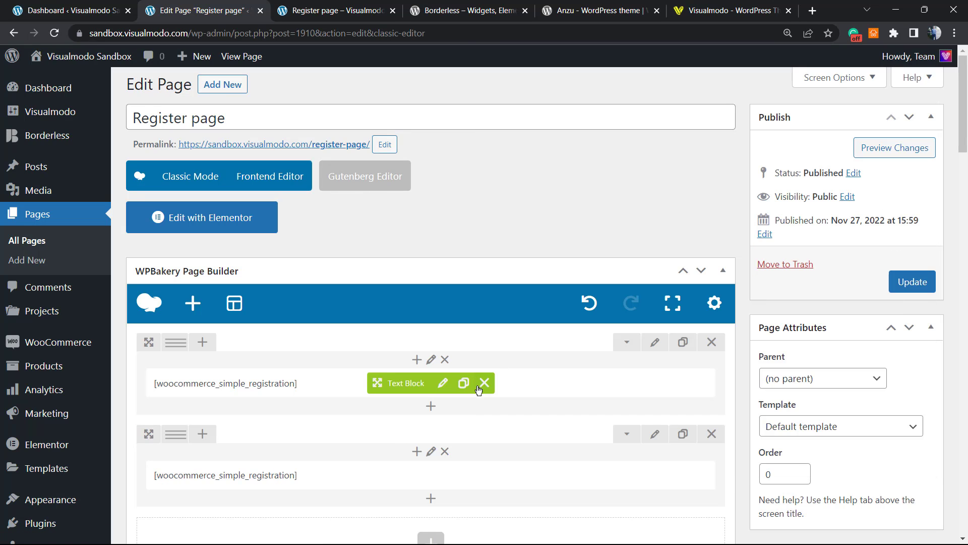
{"action": "left_click", "coordinate": [486, 386]}
{"action": "left_click", "coordinate": [712, 342]}
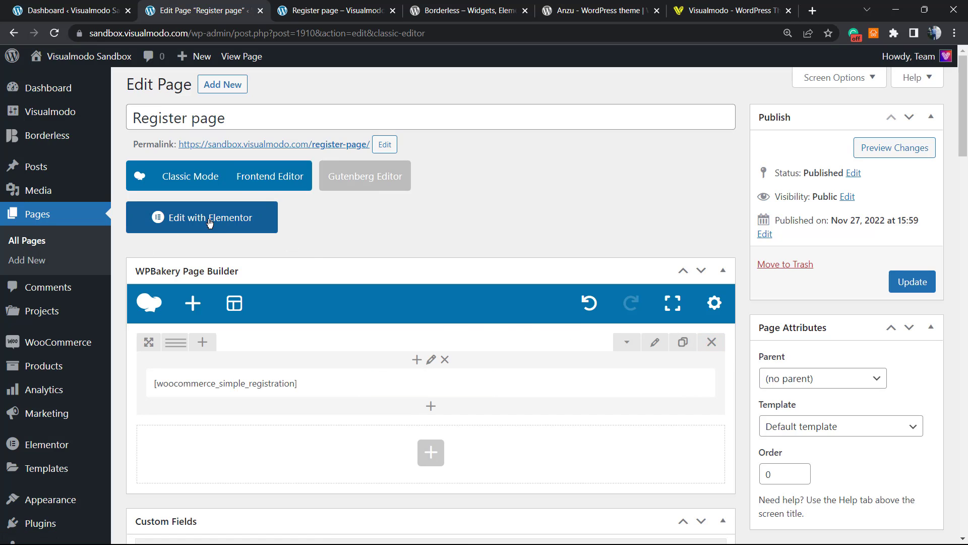
Open the Register page in Elementor and delete the existing text widget holding the WPBakery shortcodes
{"action": "left_click", "coordinate": [221, 218]}
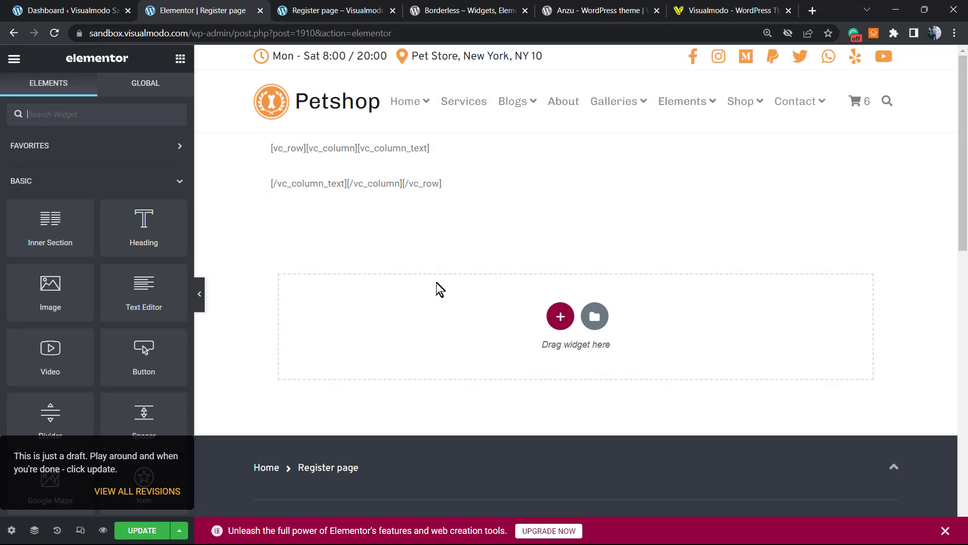
{"action": "left_click", "coordinate": [381, 182]}
{"action": "right_click", "coordinate": [633, 156]}
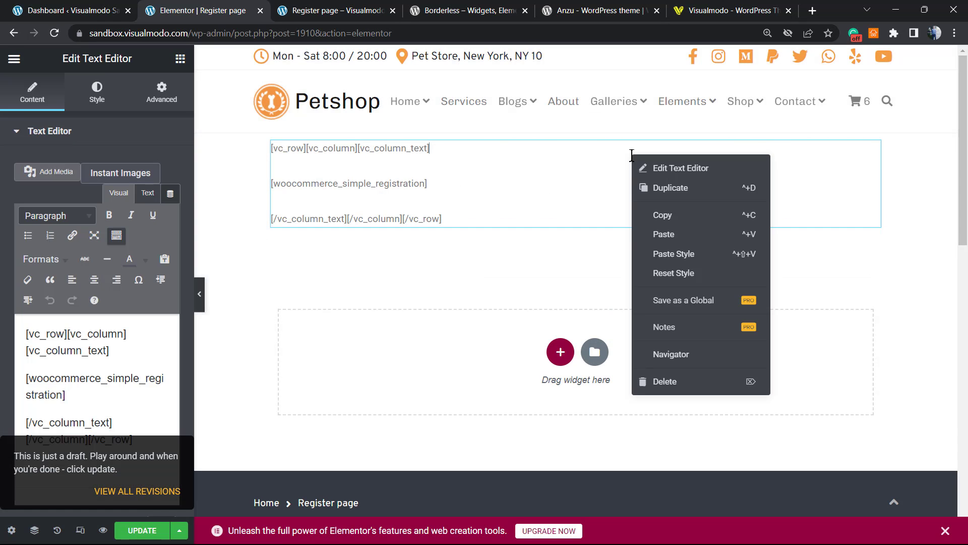
{"action": "left_click", "coordinate": [679, 380]}
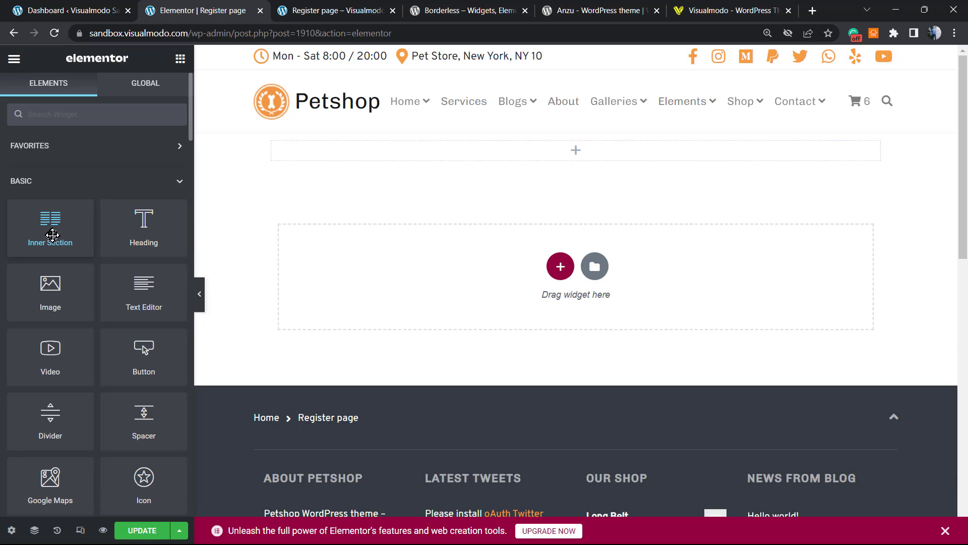
Add a Text Editor widget, replace its placeholder text with [woocommerce_simple_registration], and update the page
{"action": "left_click_drag", "start_coordinate": [144, 290], "coordinate": [538, 152]}
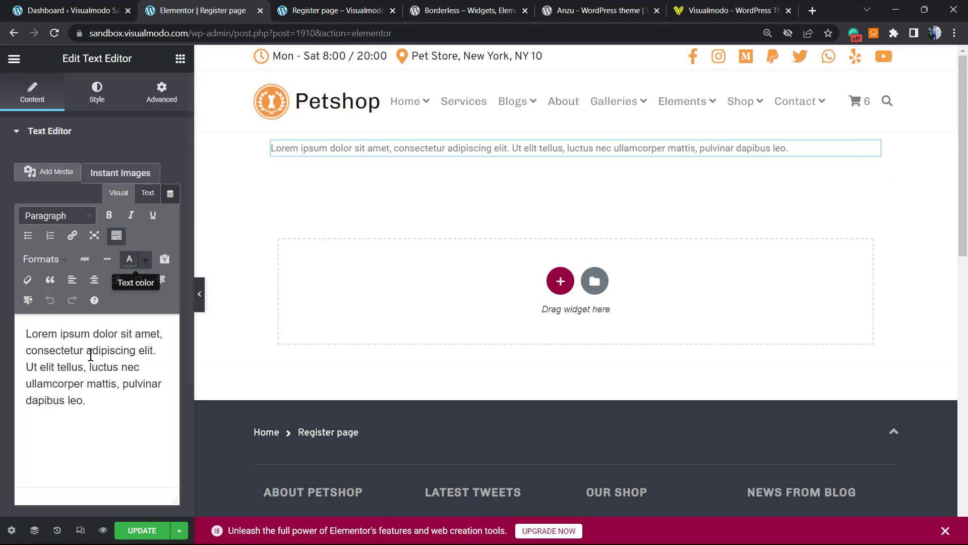
{"action": "double_click", "coordinate": [88, 352]}
{"action": "triple_click", "coordinate": [87, 353]}
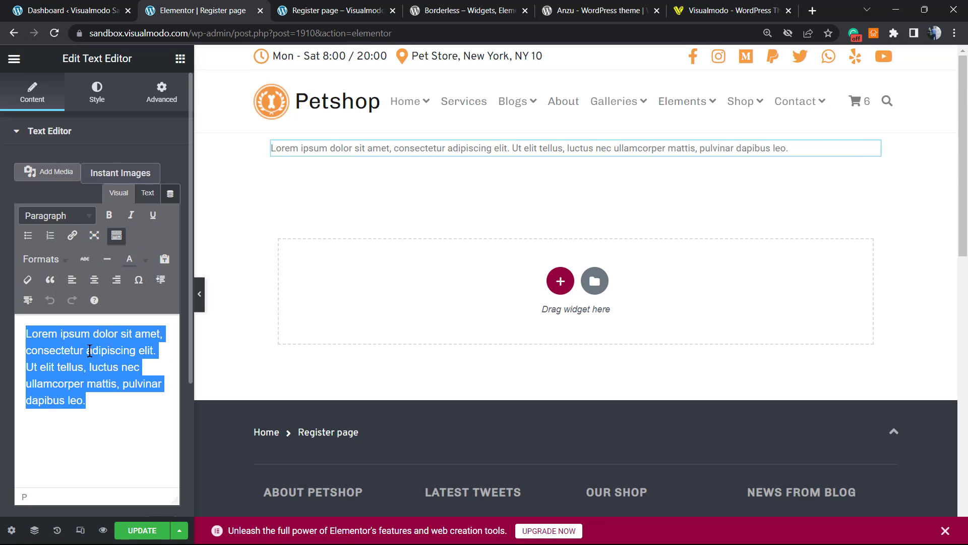
{"action": "key", "text": "ctrl+v"}
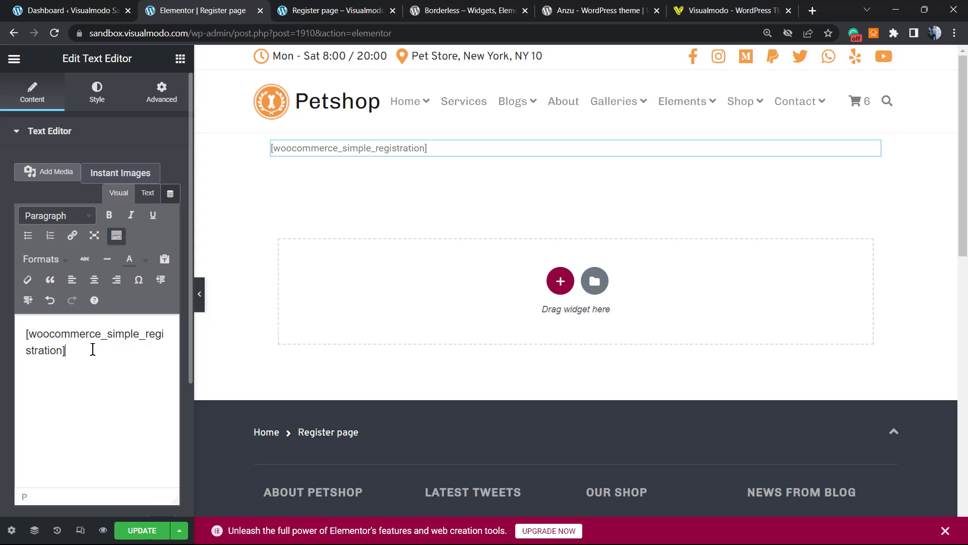
{"action": "left_click", "coordinate": [145, 530]}
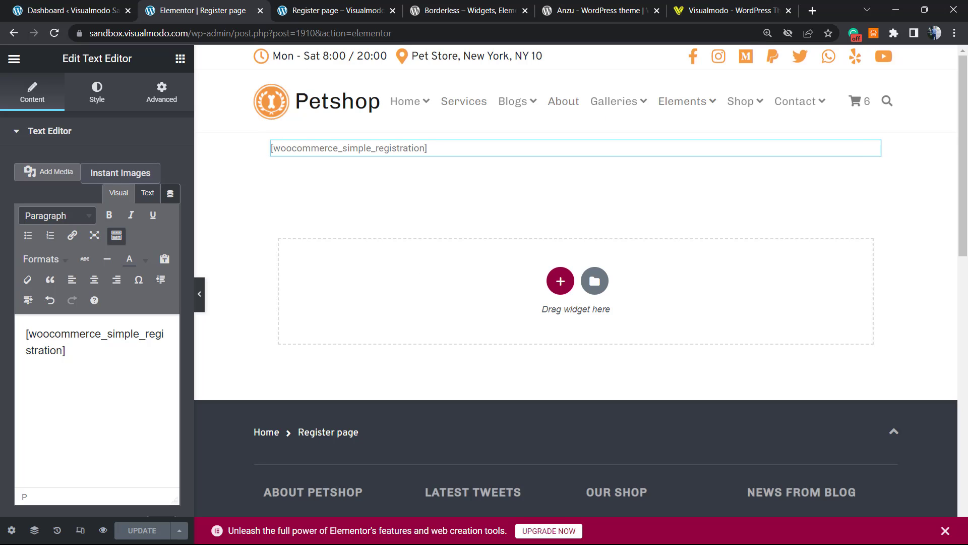
Look over the live Register page, and view the Borderless plugin and Anzu theme pages on WordPress.org
{"action": "left_click", "coordinate": [353, 6]}
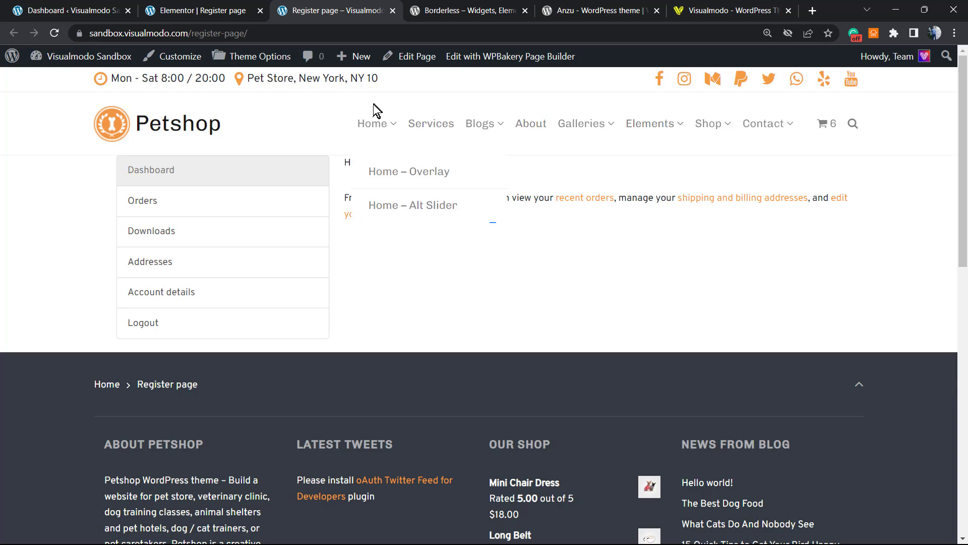
{"action": "left_click", "coordinate": [442, 10]}
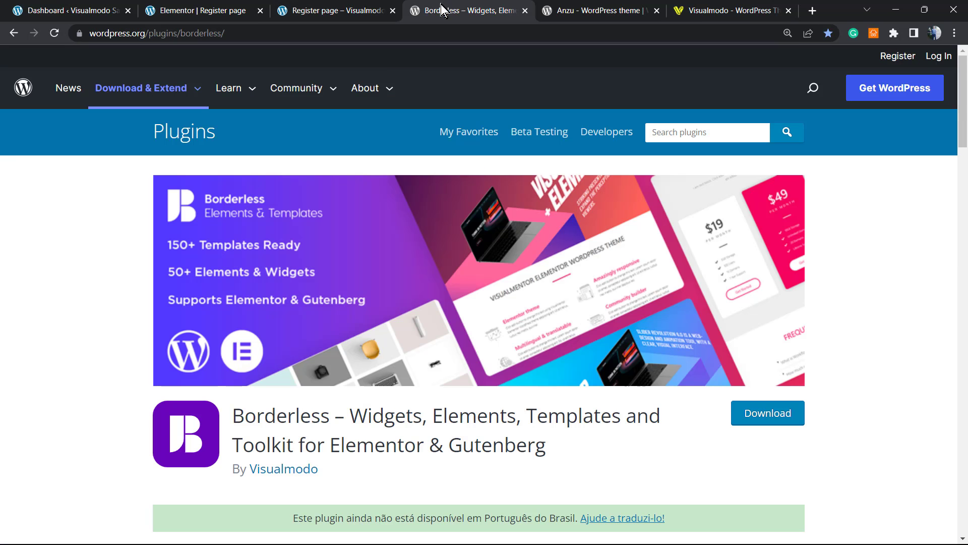
{"action": "double_click", "coordinate": [290, 416]}
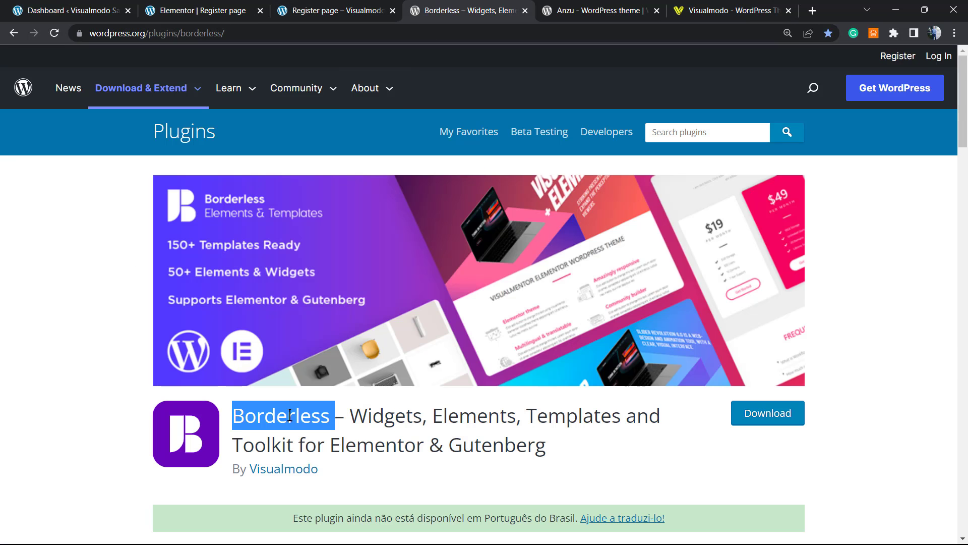
{"action": "double_click", "coordinate": [388, 425]}
{"action": "double_click", "coordinate": [450, 415]}
{"action": "double_click", "coordinate": [536, 414]}
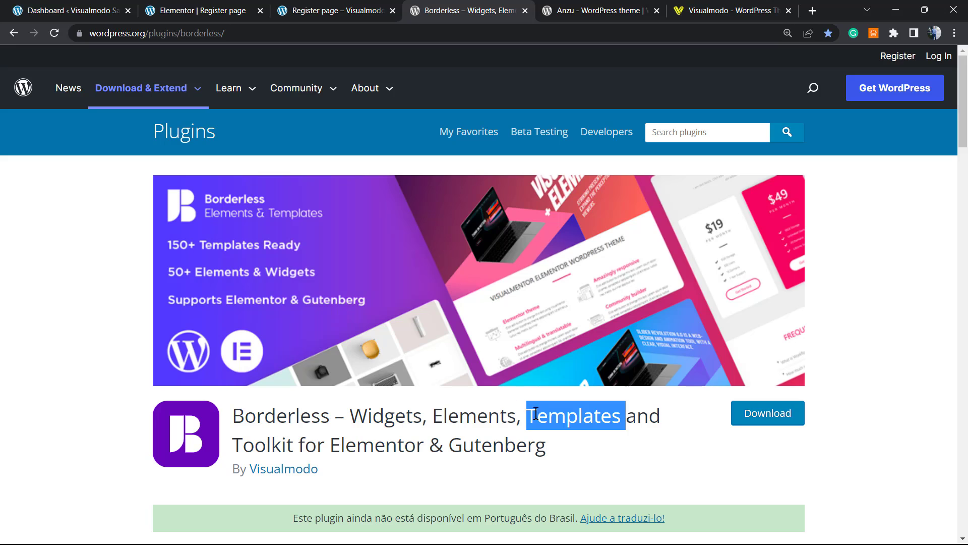
{"action": "double_click", "coordinate": [330, 447]}
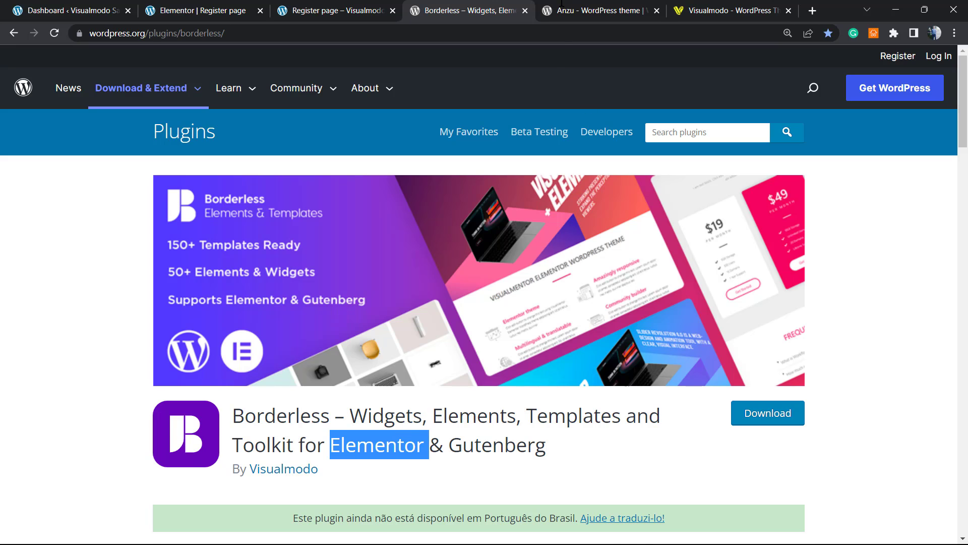
{"action": "left_click", "coordinate": [565, 9]}
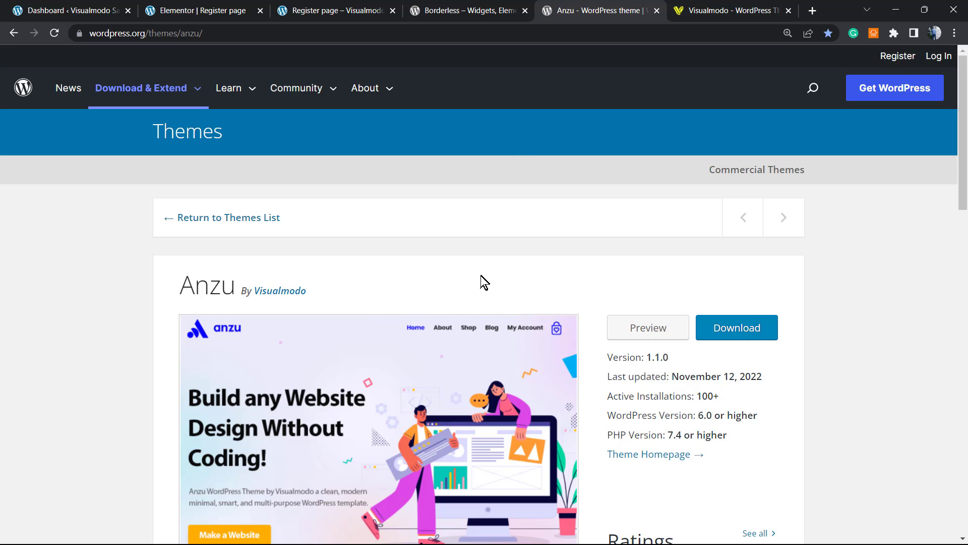
Switch to the Visualmodo website and look over its homepage
{"action": "left_click", "coordinate": [686, 11]}
{"action": "scroll", "coordinate": [201, 416], "scroll_direction": "down", "scroll_amount": 8}
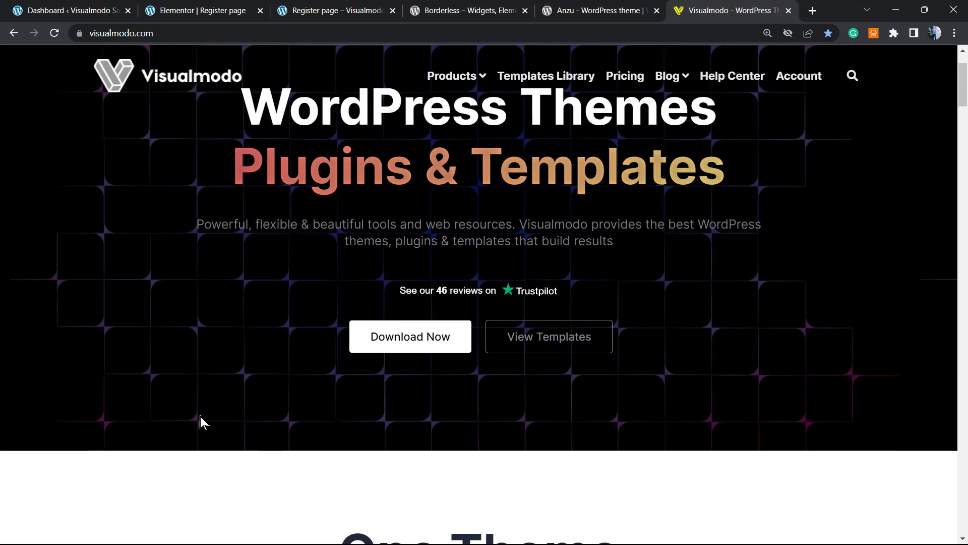
{"action": "scroll", "coordinate": [200, 416], "scroll_direction": "up", "scroll_amount": 8}
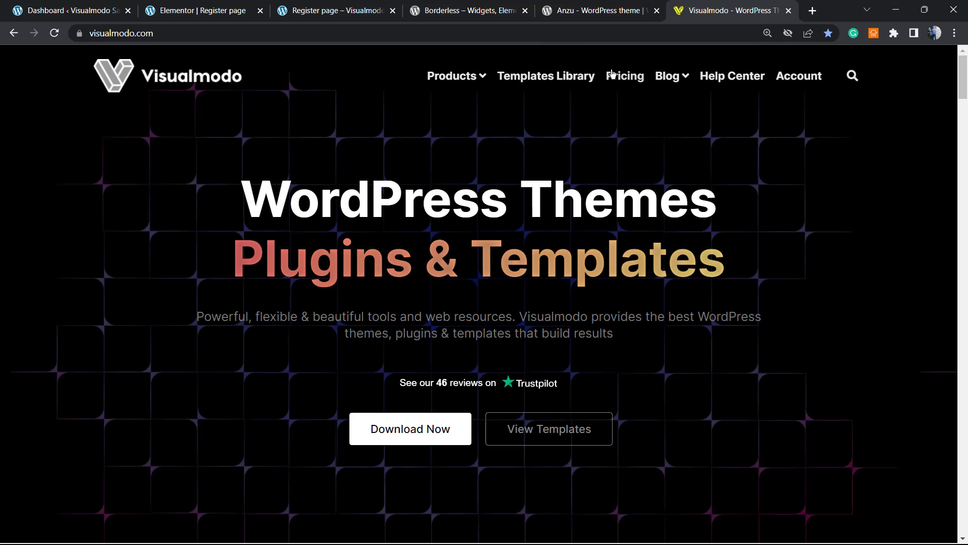
Open Visualmodo's Templates Library and browse the ready-made starter website templates
{"action": "left_click", "coordinate": [549, 76]}
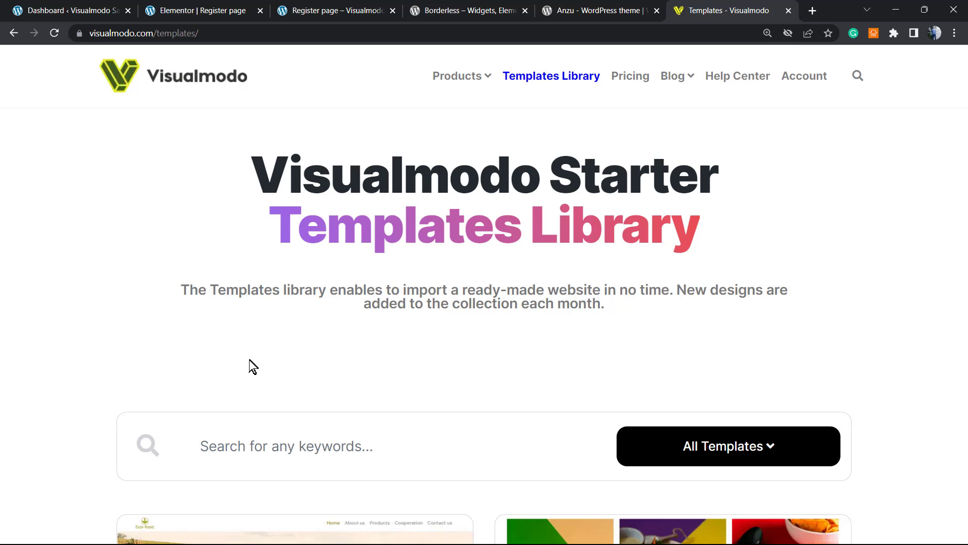
{"action": "scroll", "coordinate": [251, 365], "scroll_direction": "down", "scroll_amount": 10}
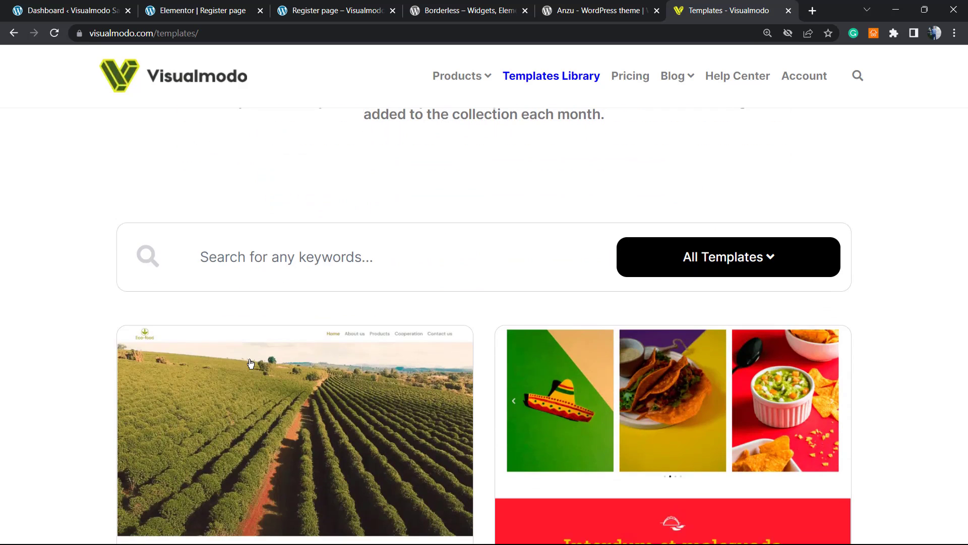
{"action": "scroll", "coordinate": [239, 356], "scroll_direction": "down", "scroll_amount": 10}
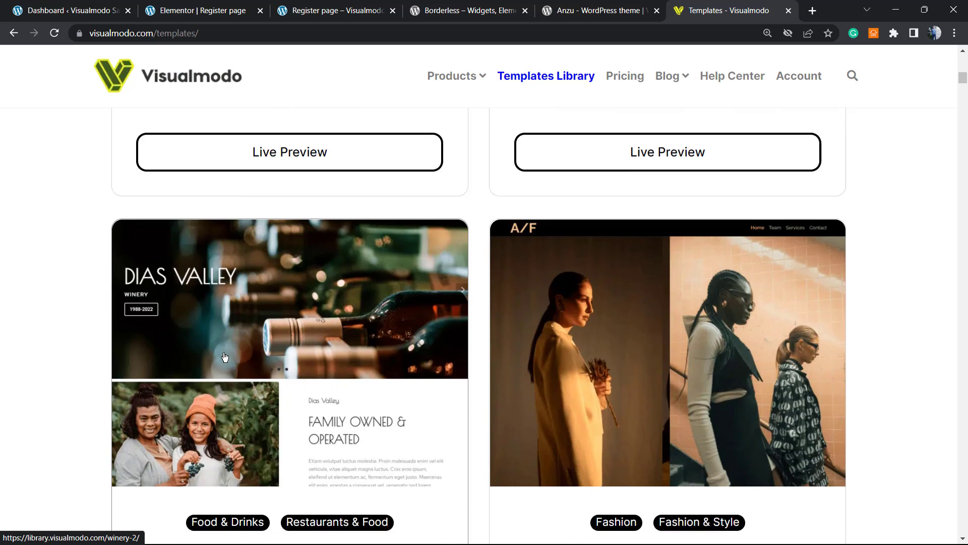
{"action": "scroll", "coordinate": [219, 356], "scroll_direction": "down", "scroll_amount": 14}
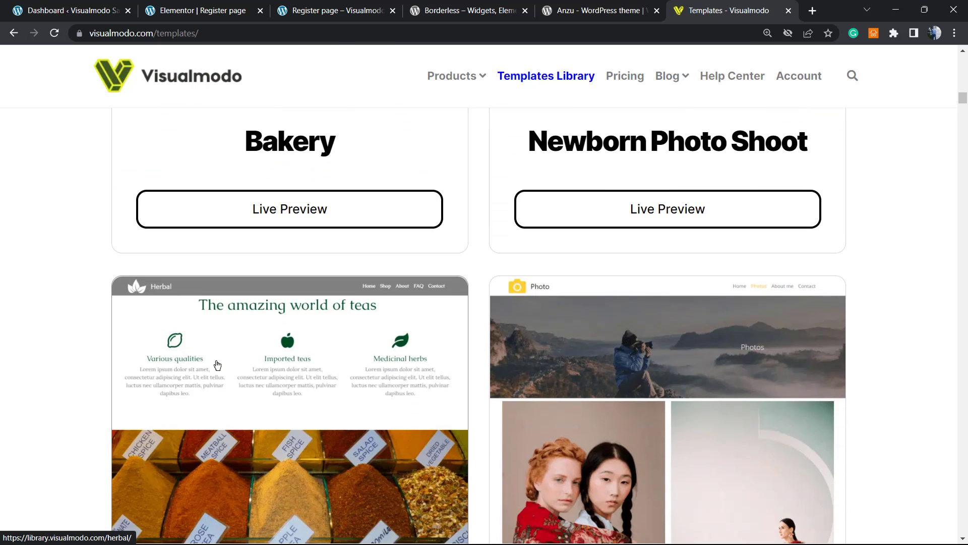
{"action": "scroll", "coordinate": [217, 365], "scroll_direction": "down", "scroll_amount": 12}
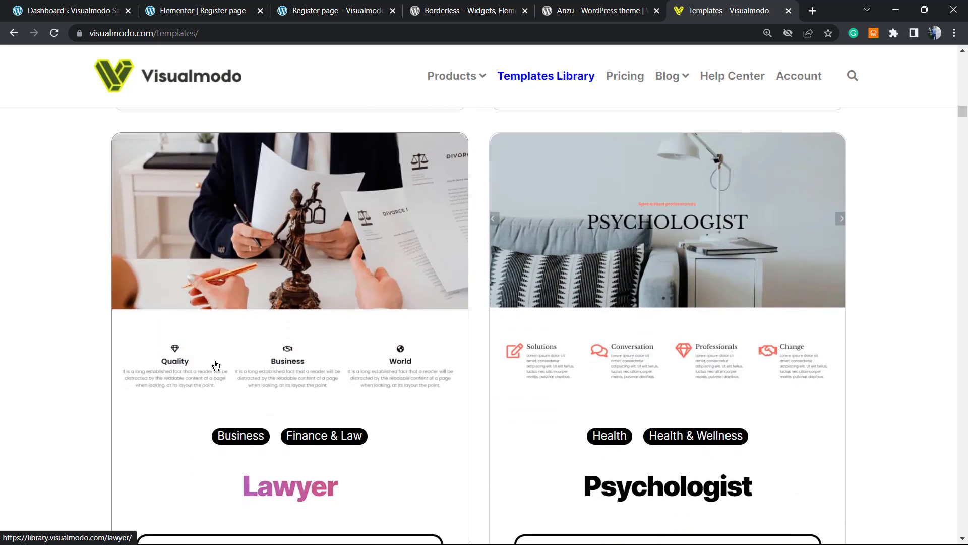
{"action": "scroll", "coordinate": [215, 364], "scroll_direction": "down", "scroll_amount": 6}
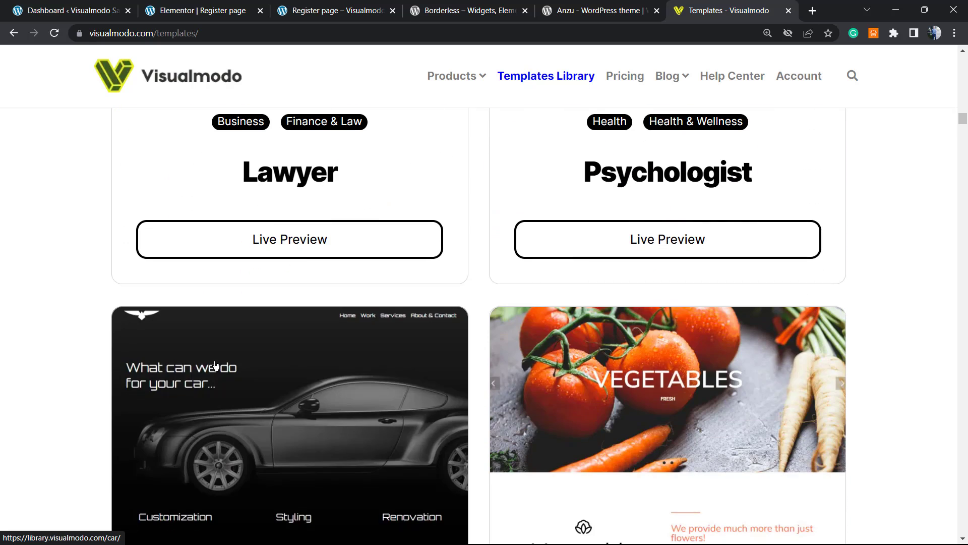
{"action": "scroll", "coordinate": [216, 364], "scroll_direction": "down", "scroll_amount": 10}
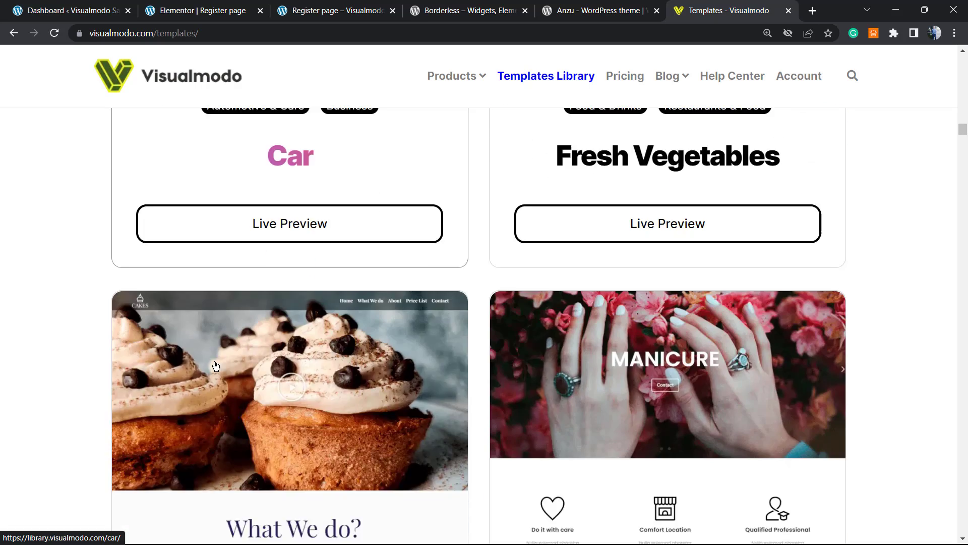
{"action": "scroll", "coordinate": [216, 365], "scroll_direction": "down", "scroll_amount": 16}
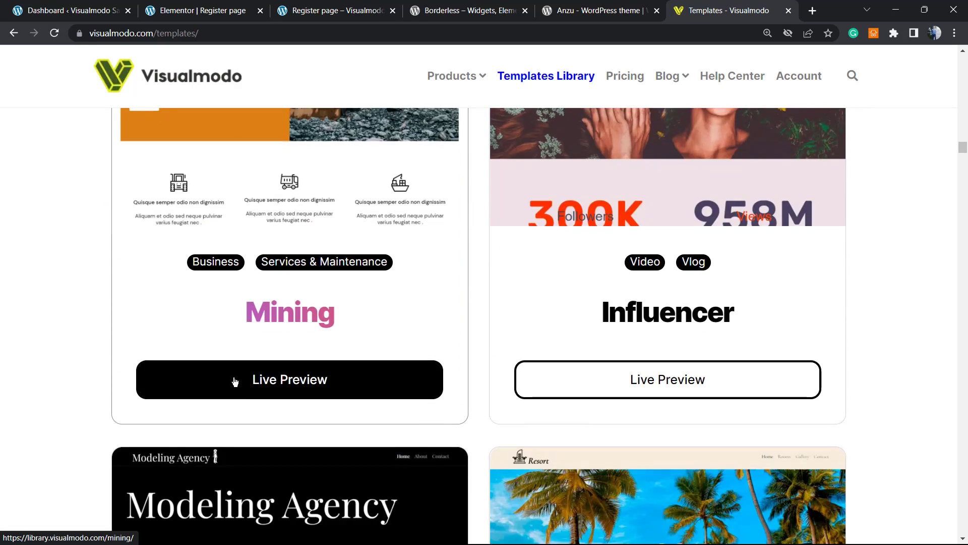
{"action": "scroll", "coordinate": [417, 356], "scroll_direction": "down", "scroll_amount": 14}
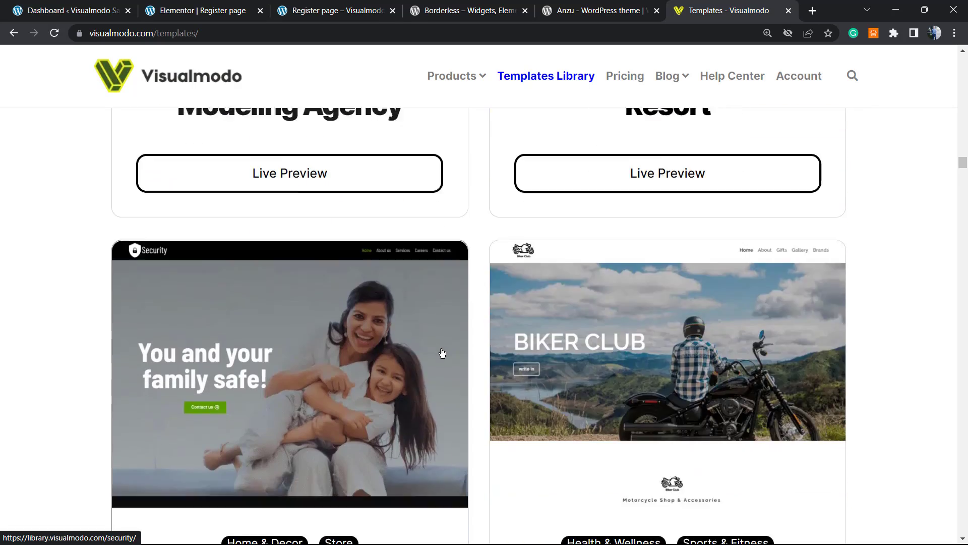
{"action": "scroll", "coordinate": [442, 353], "scroll_direction": "down", "scroll_amount": 12}
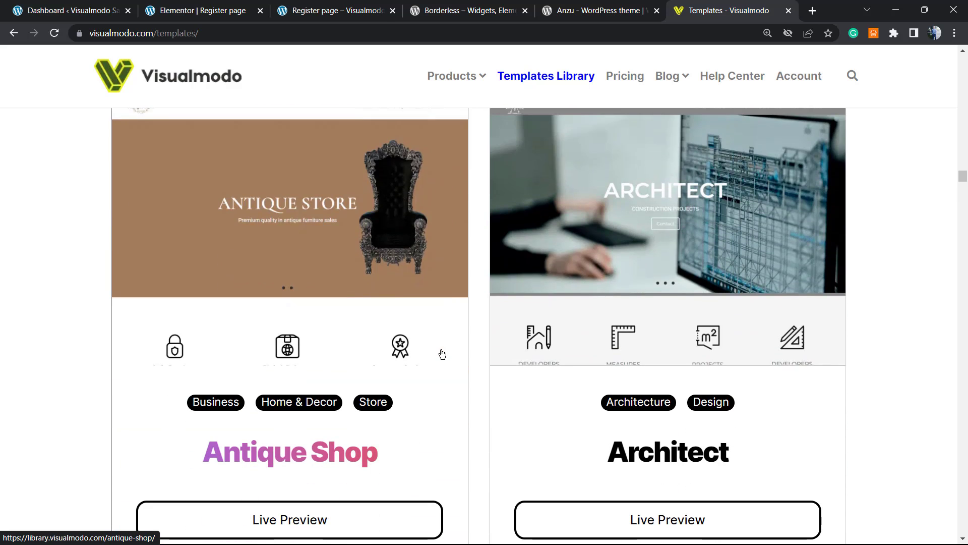